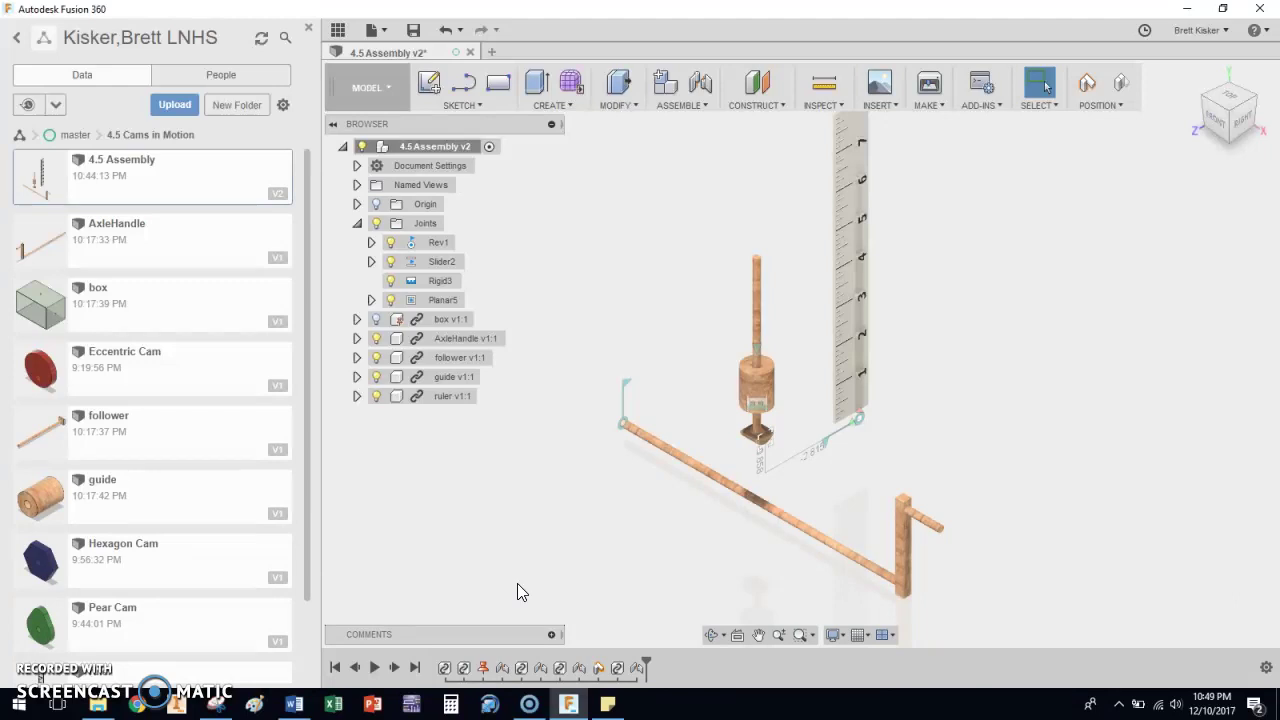
Slide the follower up and down through the guide to check whether the ruler moves with it
{"action": "left_click", "coordinate": [1215, 118]}
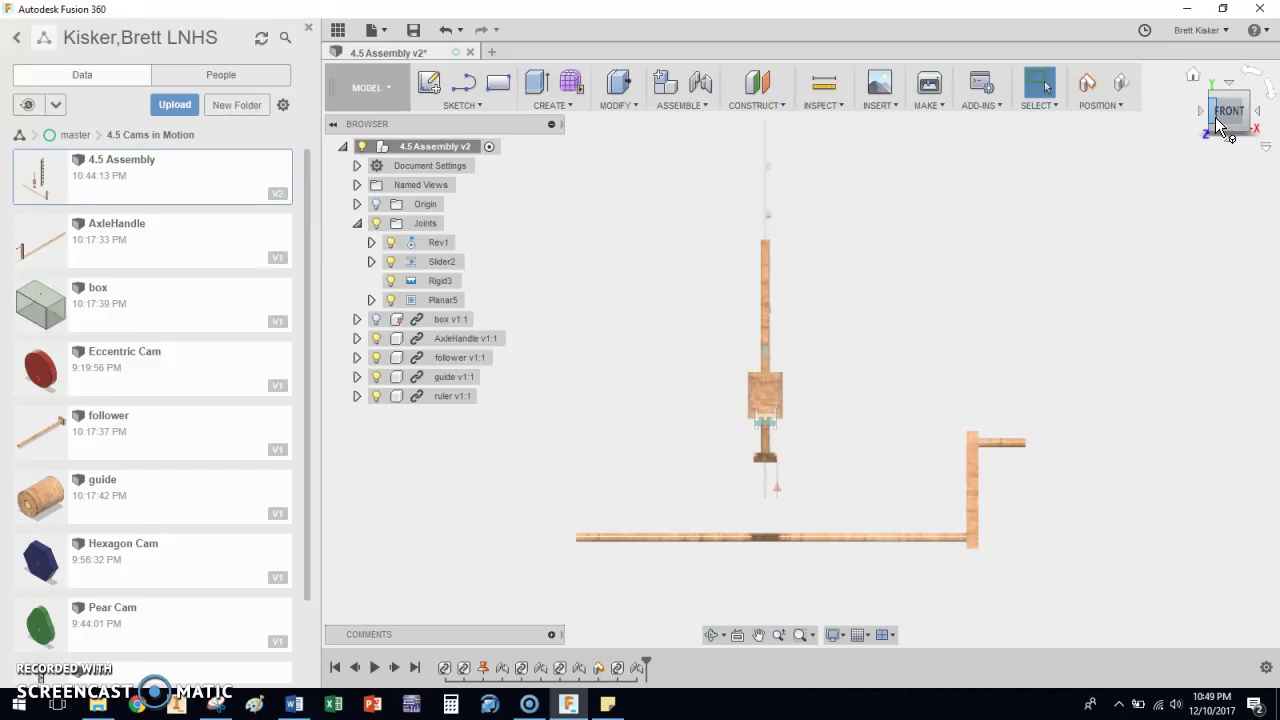
{"action": "left_click", "coordinate": [1193, 76]}
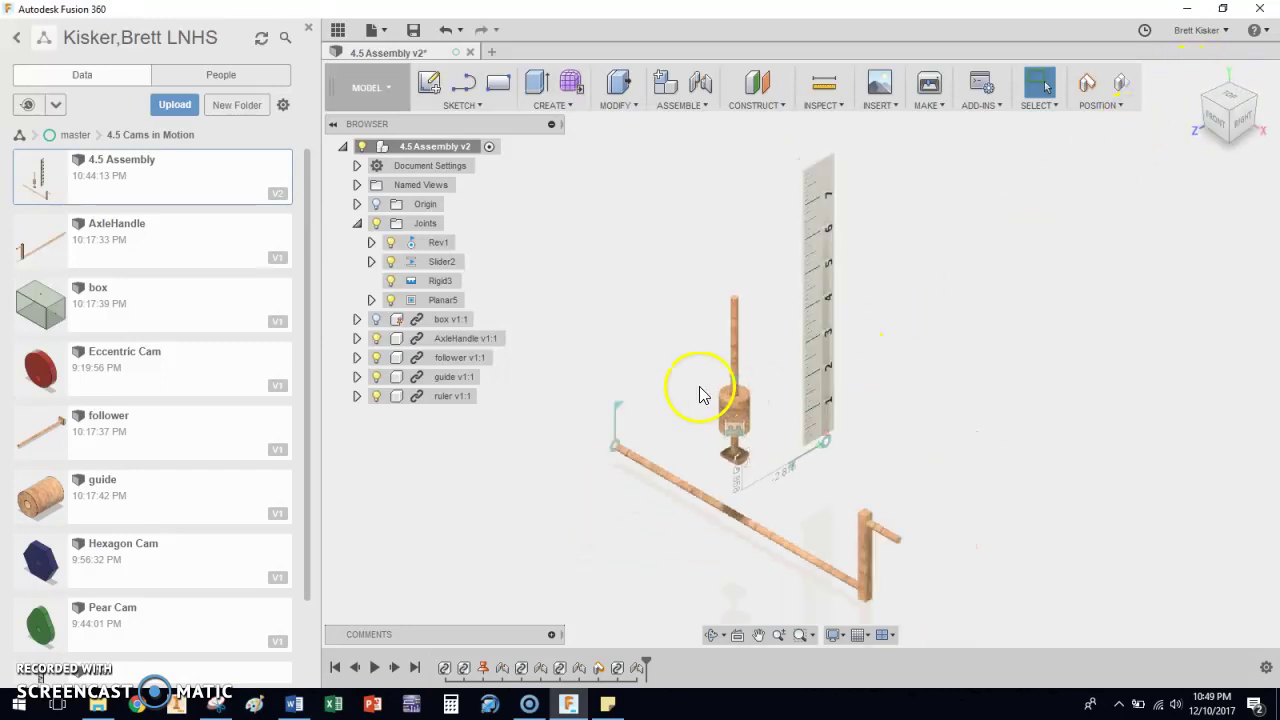
{"action": "left_click_drag", "start_coordinate": [700, 393], "coordinate": [720, 376]}
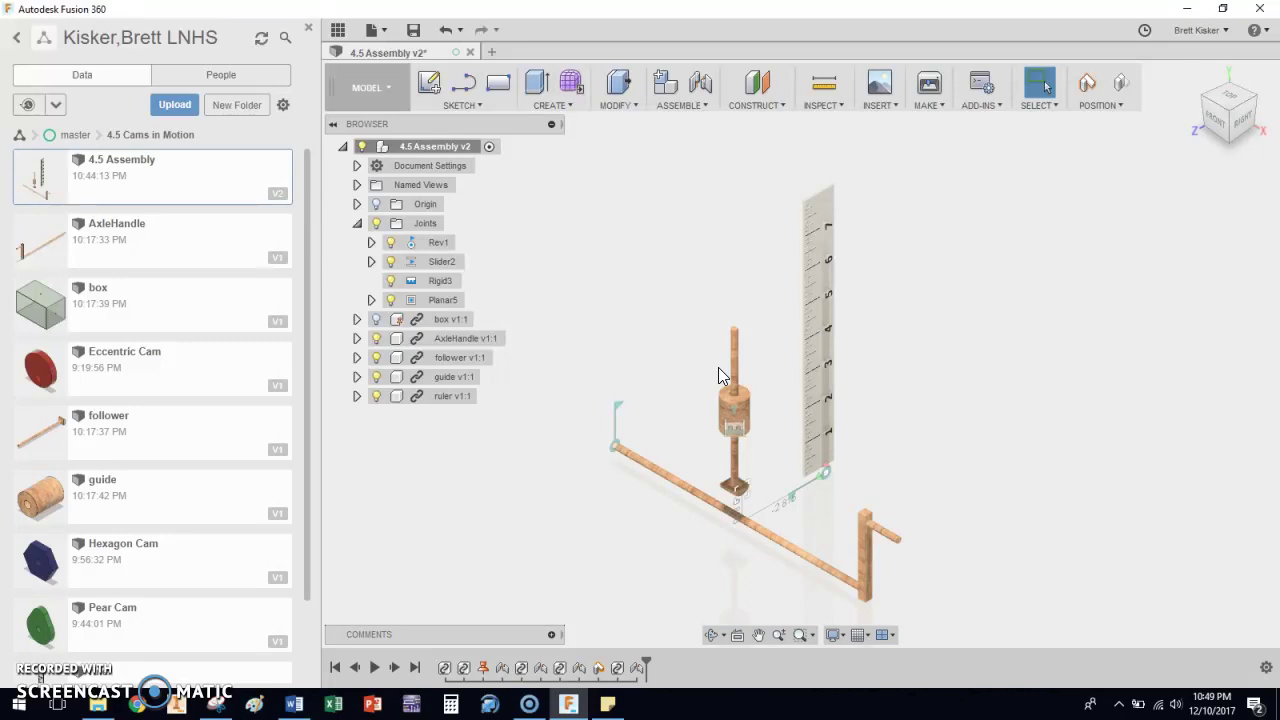
{"action": "left_click_drag", "start_coordinate": [735, 362], "coordinate": [734, 337]}
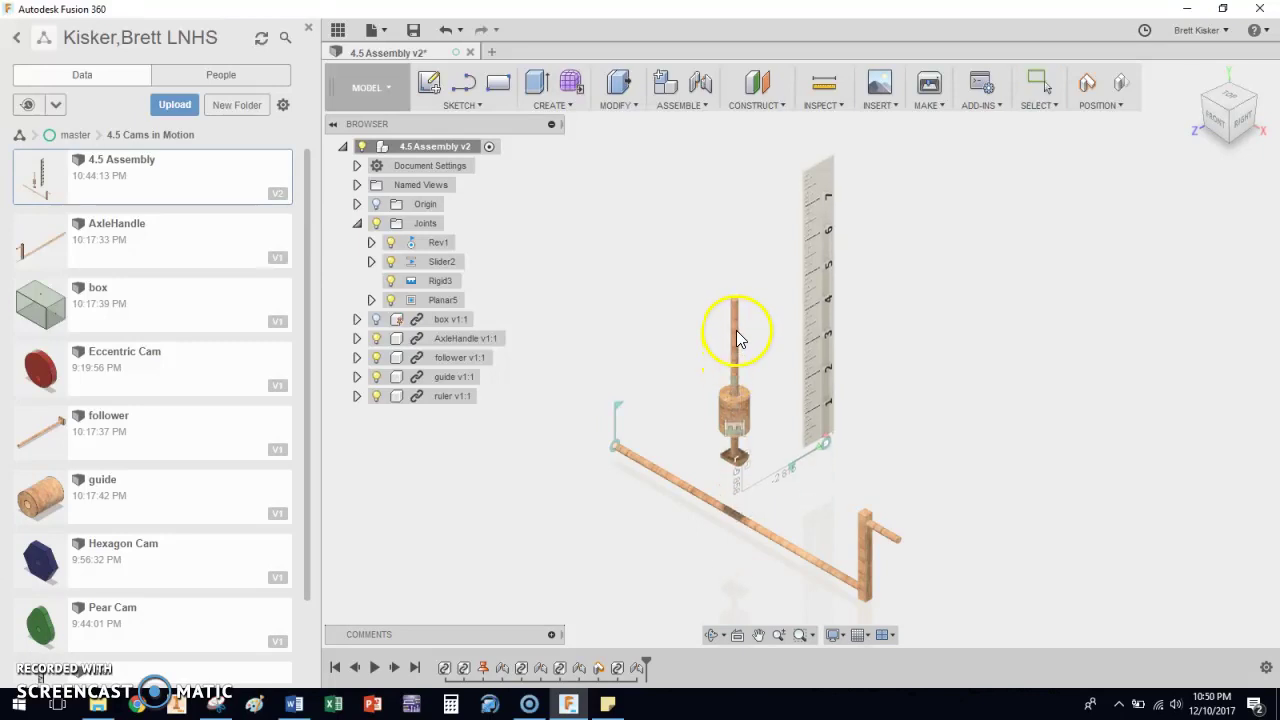
Delete the planar joint between the ruler and the follower, and move the ruler to check that it is free
{"action": "left_click", "coordinate": [736, 490]}
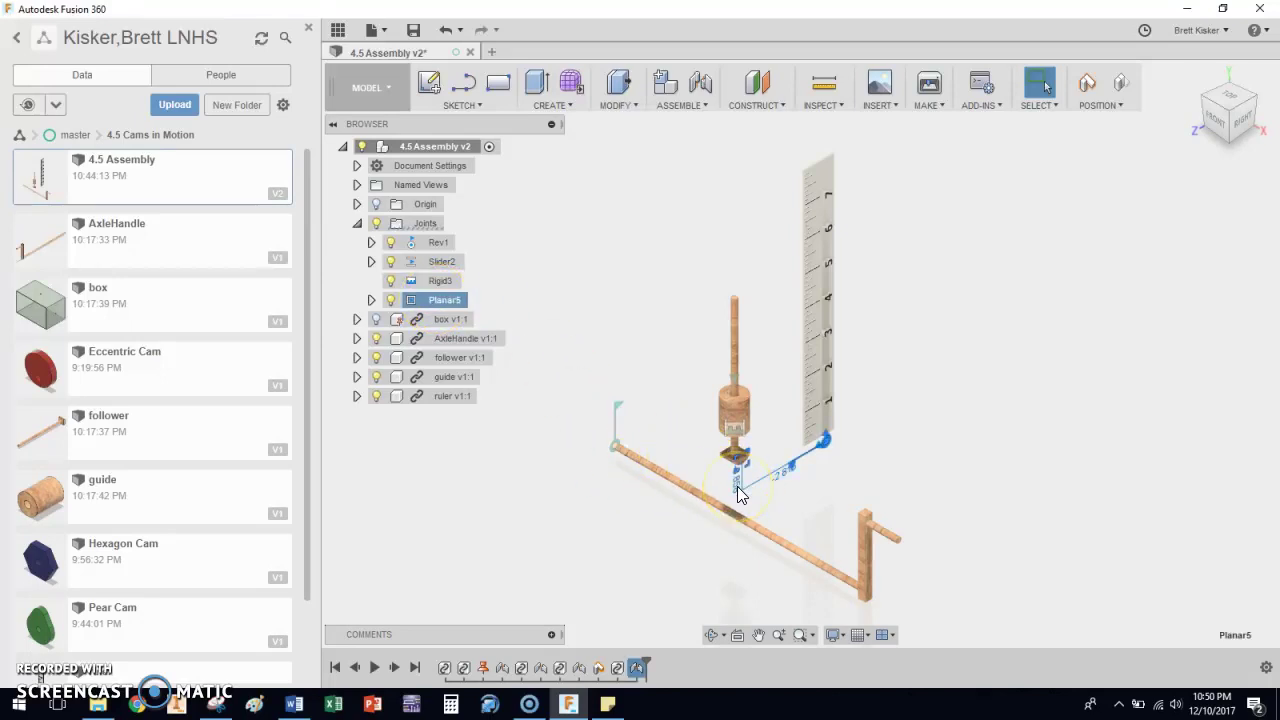
{"action": "key", "text": "Delete"}
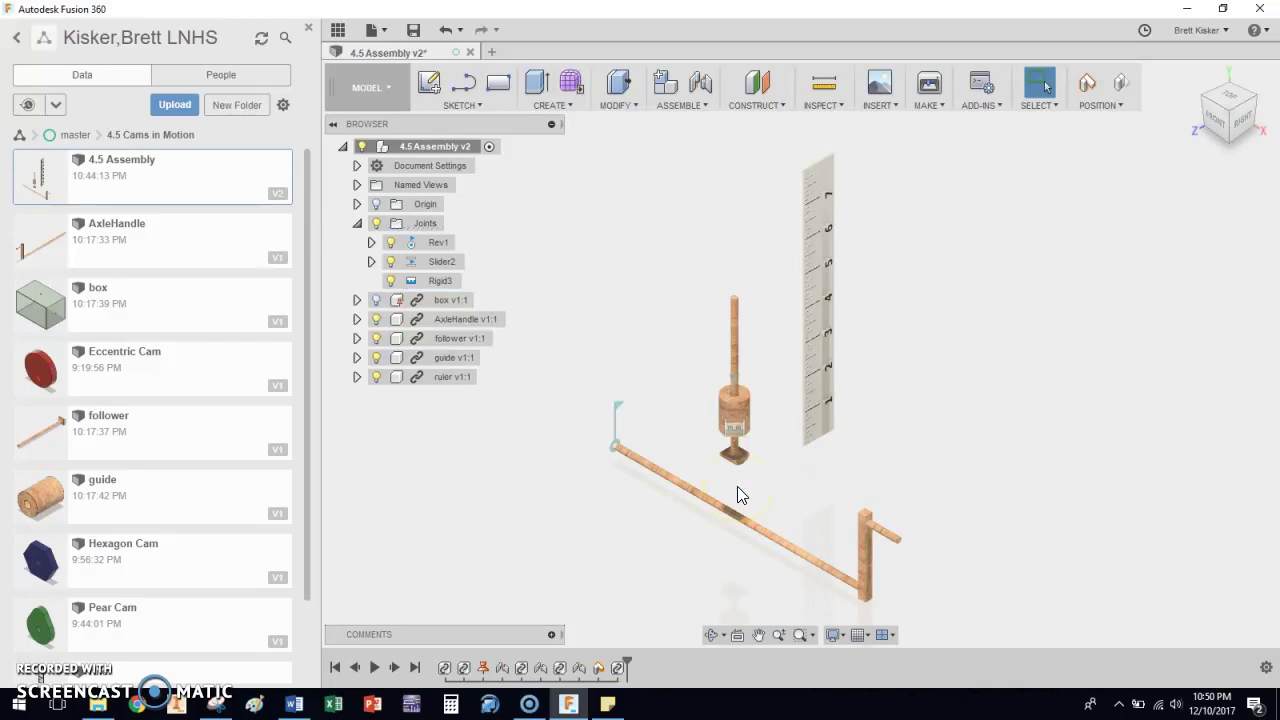
{"action": "left_click", "coordinate": [743, 438]}
{"action": "left_click_drag", "start_coordinate": [809, 357], "coordinate": [834, 294]}
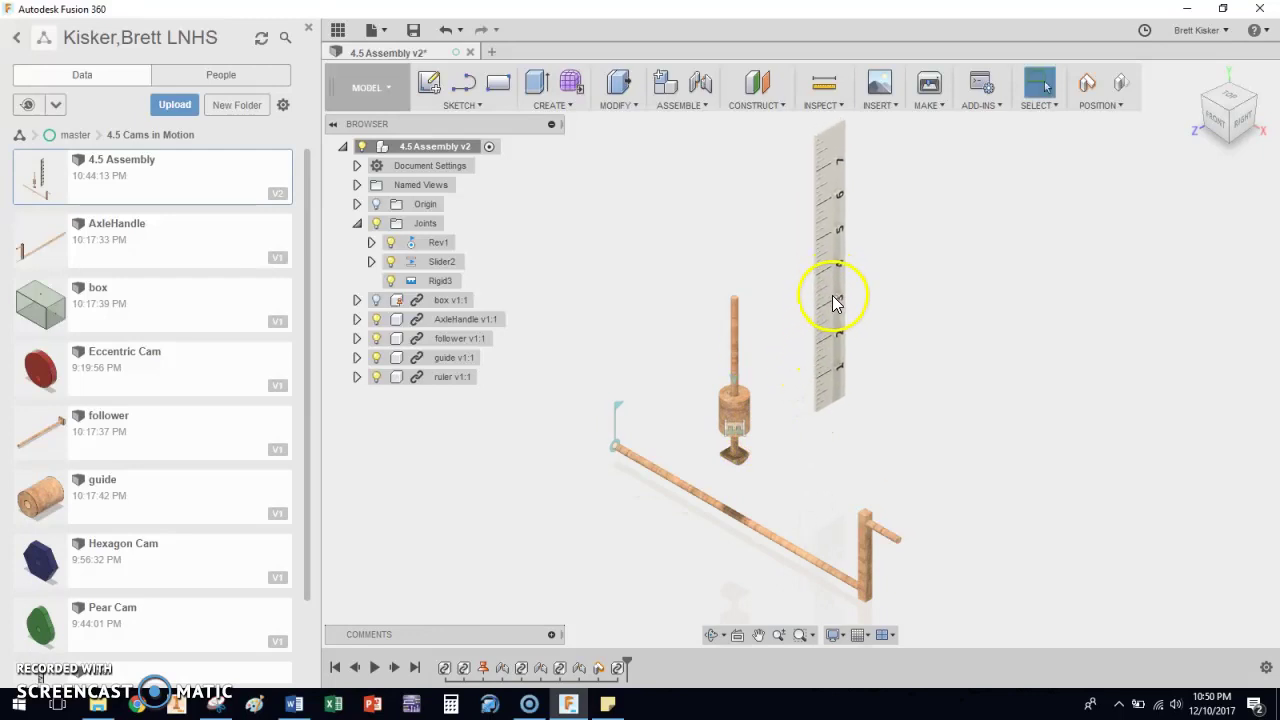
{"action": "left_click", "coordinate": [722, 258]}
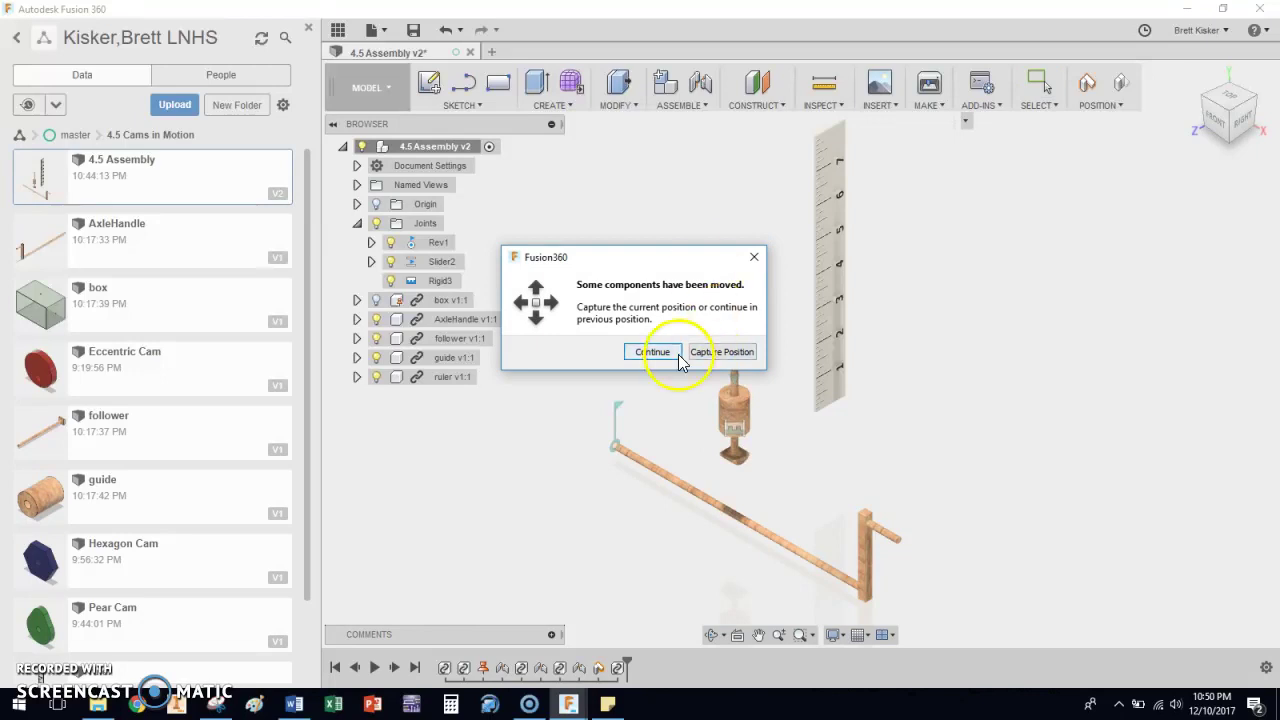
Begin a joint with the components in their previous position, using the center of the ruler's bottom end face as first component
{"action": "left_click", "coordinate": [658, 352]}
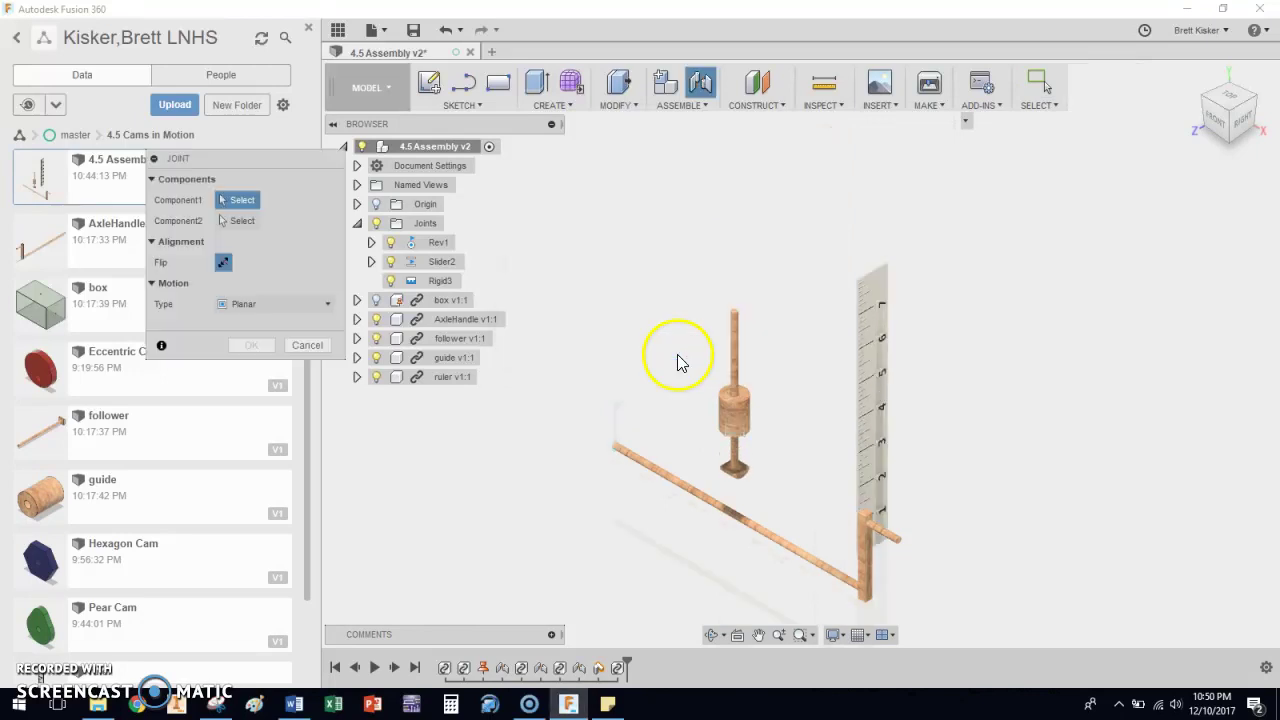
{"action": "left_click", "coordinate": [1233, 147]}
{"action": "scroll", "coordinate": [951, 578], "scroll_direction": "up", "scroll_amount": 5}
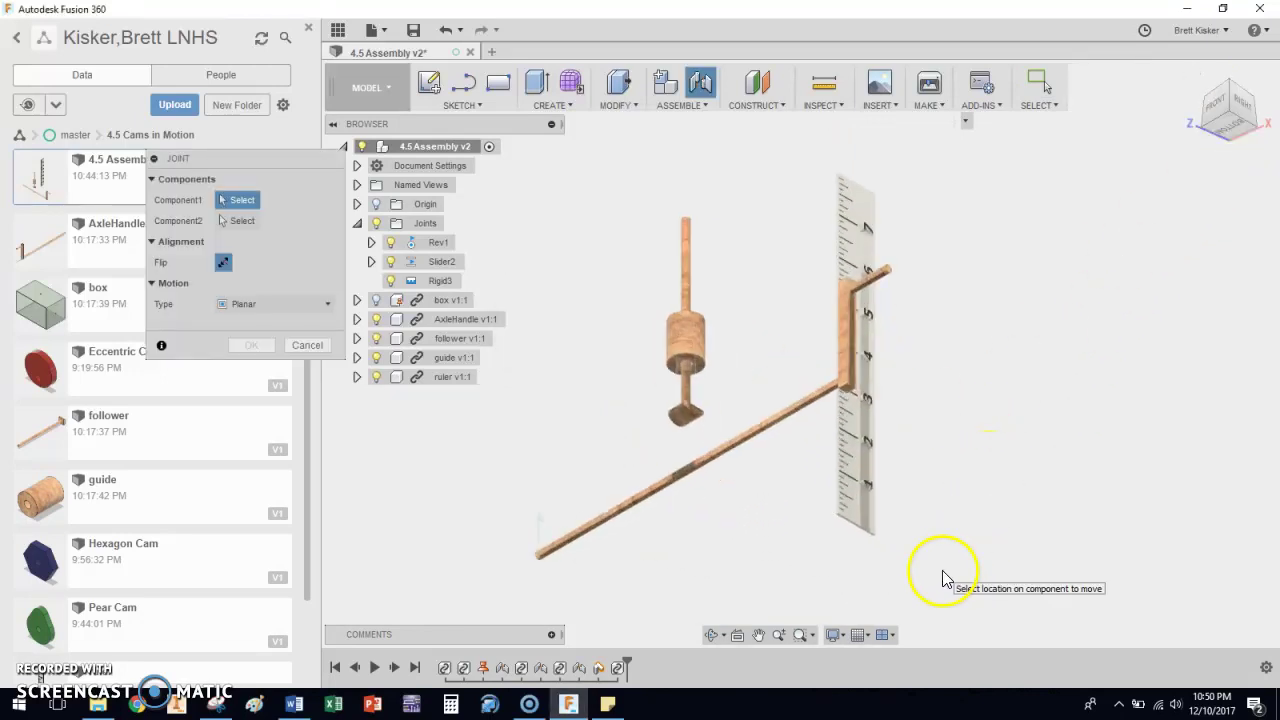
{"action": "scroll", "coordinate": [797, 517], "scroll_direction": "up", "scroll_amount": 3}
{"action": "scroll", "coordinate": [775, 452], "scroll_direction": "up", "scroll_amount": 4}
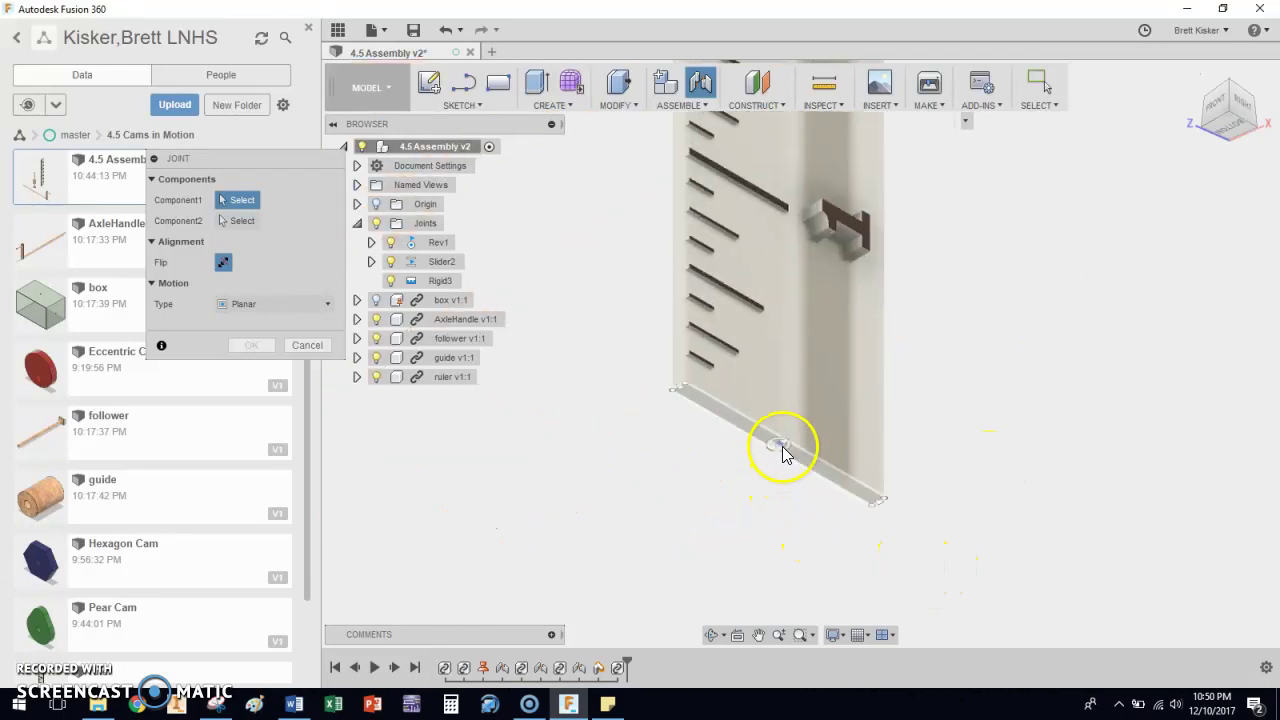
{"action": "scroll", "coordinate": [781, 449], "scroll_direction": "up", "scroll_amount": 1}
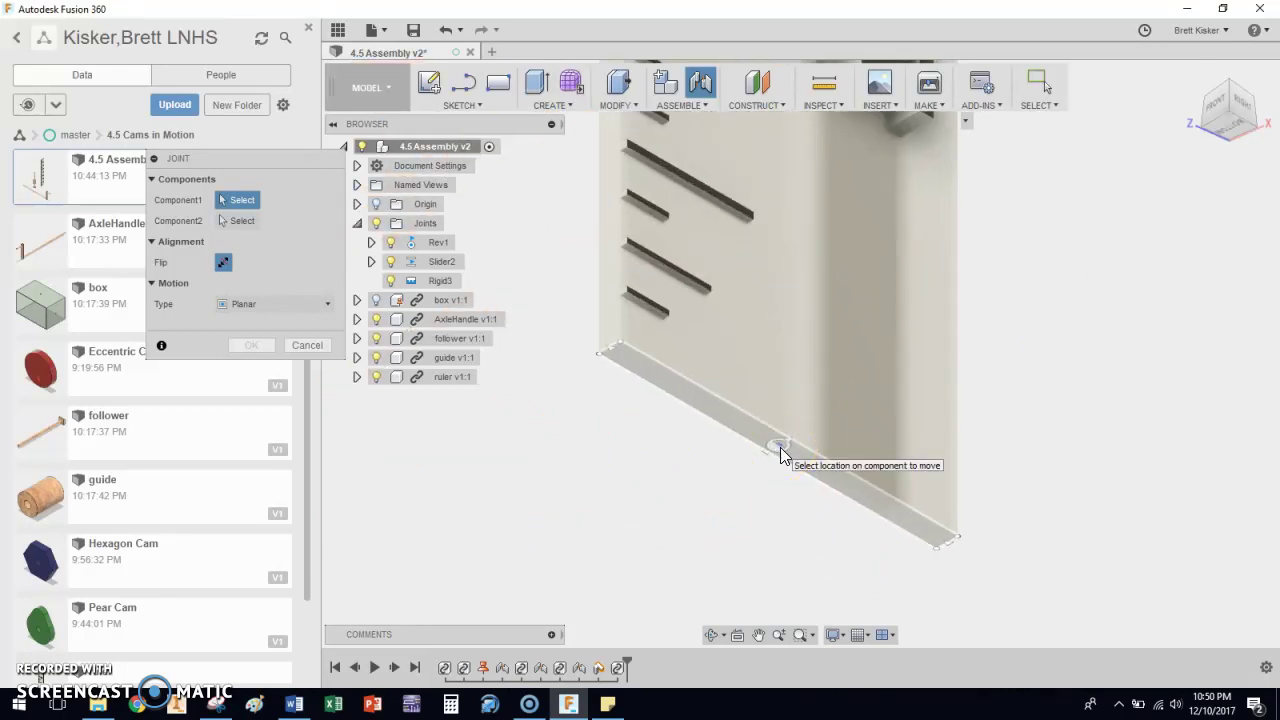
{"action": "left_click", "coordinate": [781, 455]}
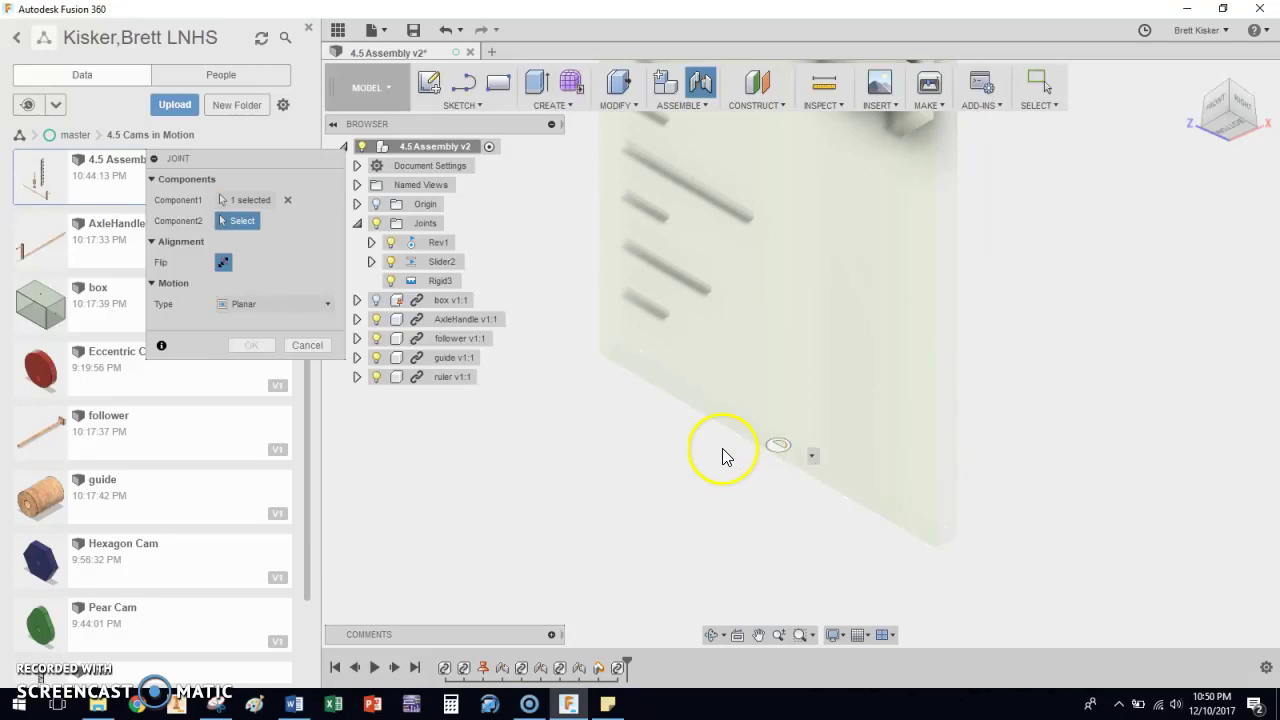
Choose the center of the guide's lower hole as the joint's second component, with planar motion
{"action": "scroll", "coordinate": [615, 454], "scroll_direction": "down", "scroll_amount": 5}
{"action": "middle_click_drag", "start_coordinate": [522, 395], "coordinate": [1008, 630]}
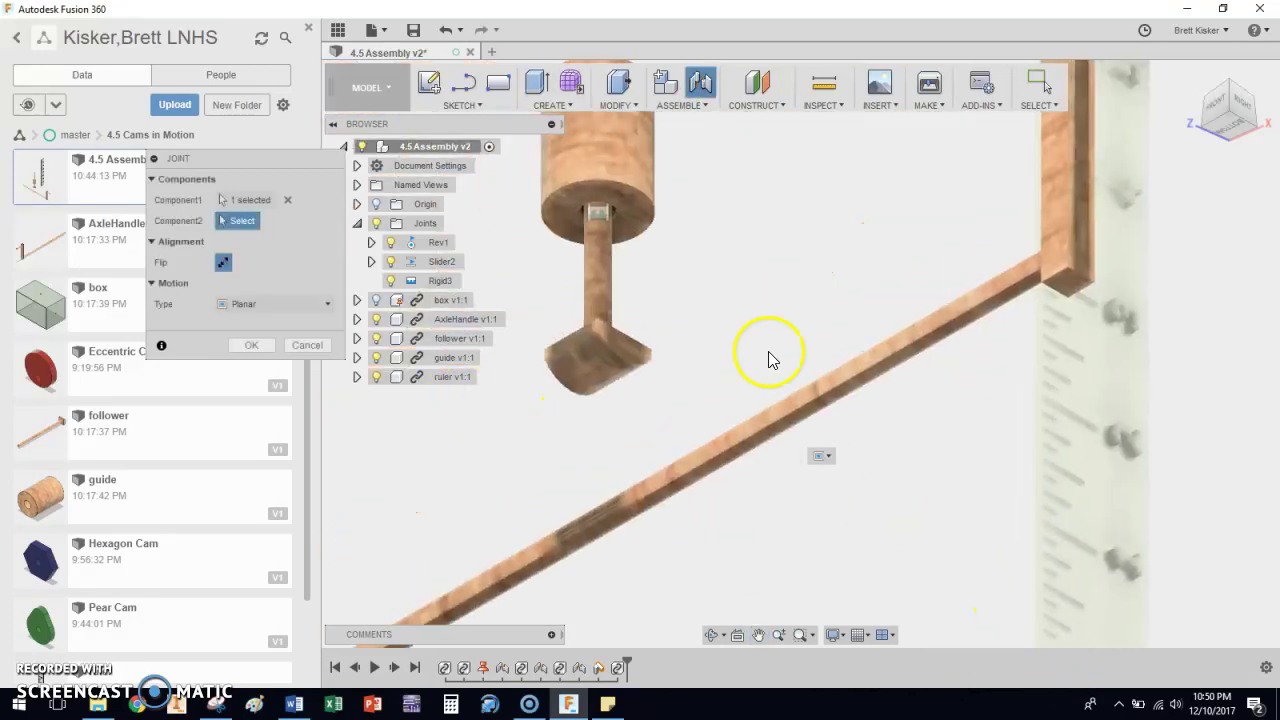
{"action": "middle_click_drag", "start_coordinate": [748, 342], "coordinate": [898, 381]}
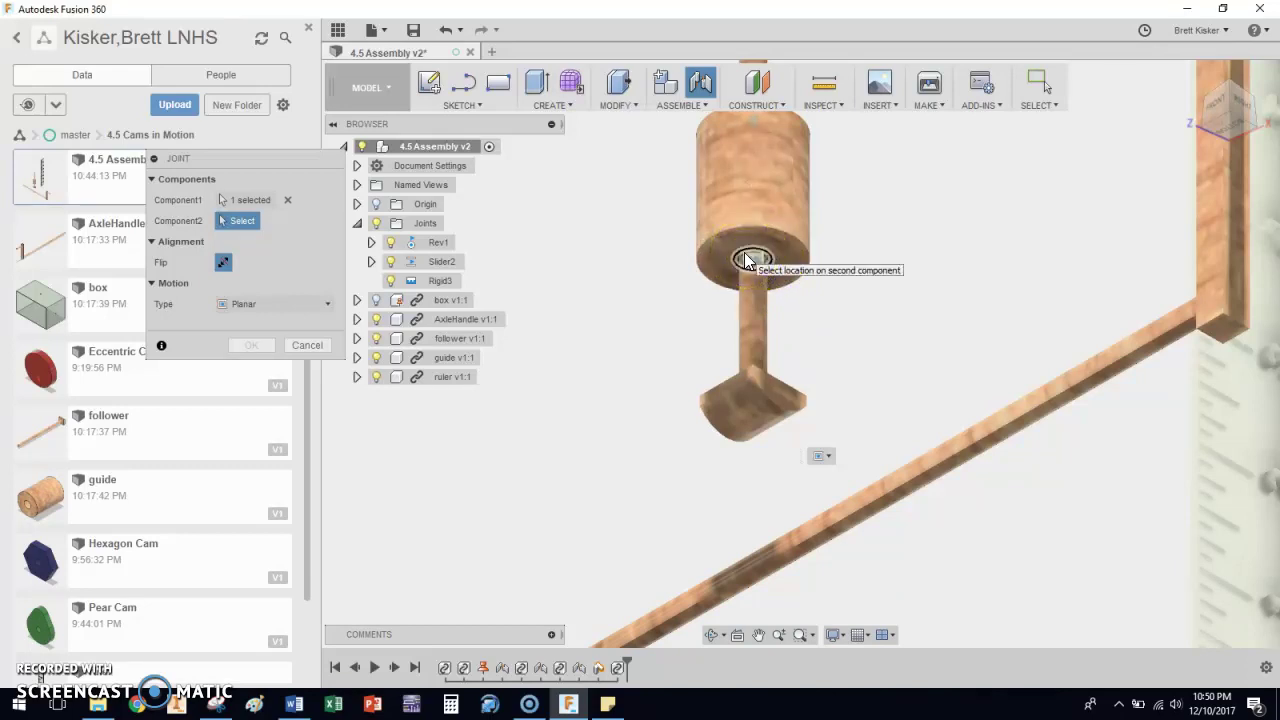
{"action": "left_click", "coordinate": [745, 260]}
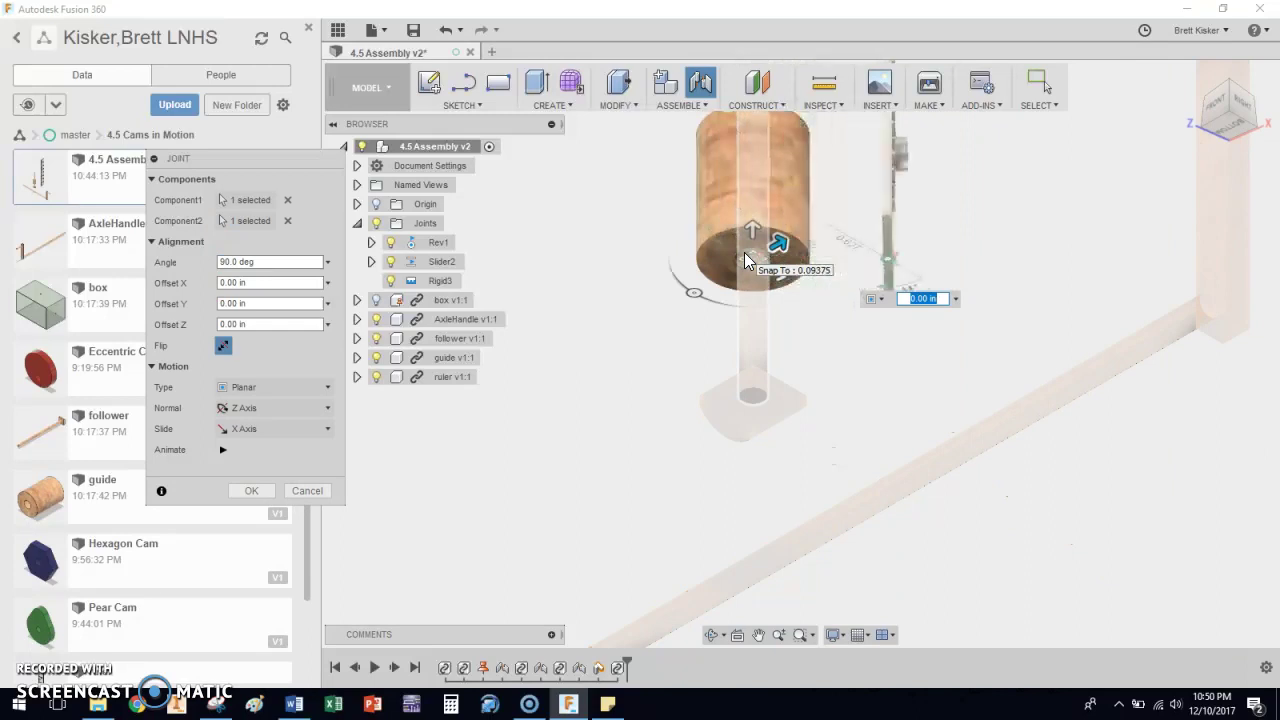
{"action": "left_click", "coordinate": [235, 388]}
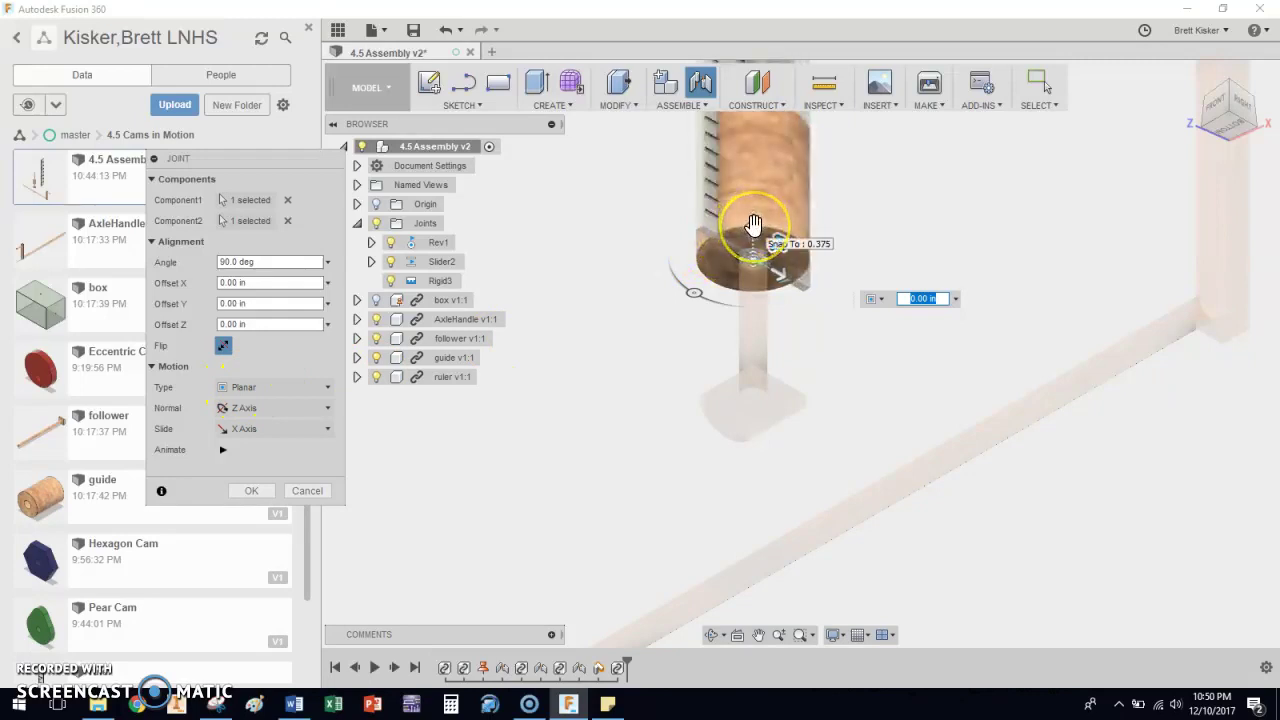
Set the joint's Z offset to -2.5 in and check the ruler's lower end against the axle from the front
{"action": "left_click_drag", "start_coordinate": [754, 222], "coordinate": [737, 420]}
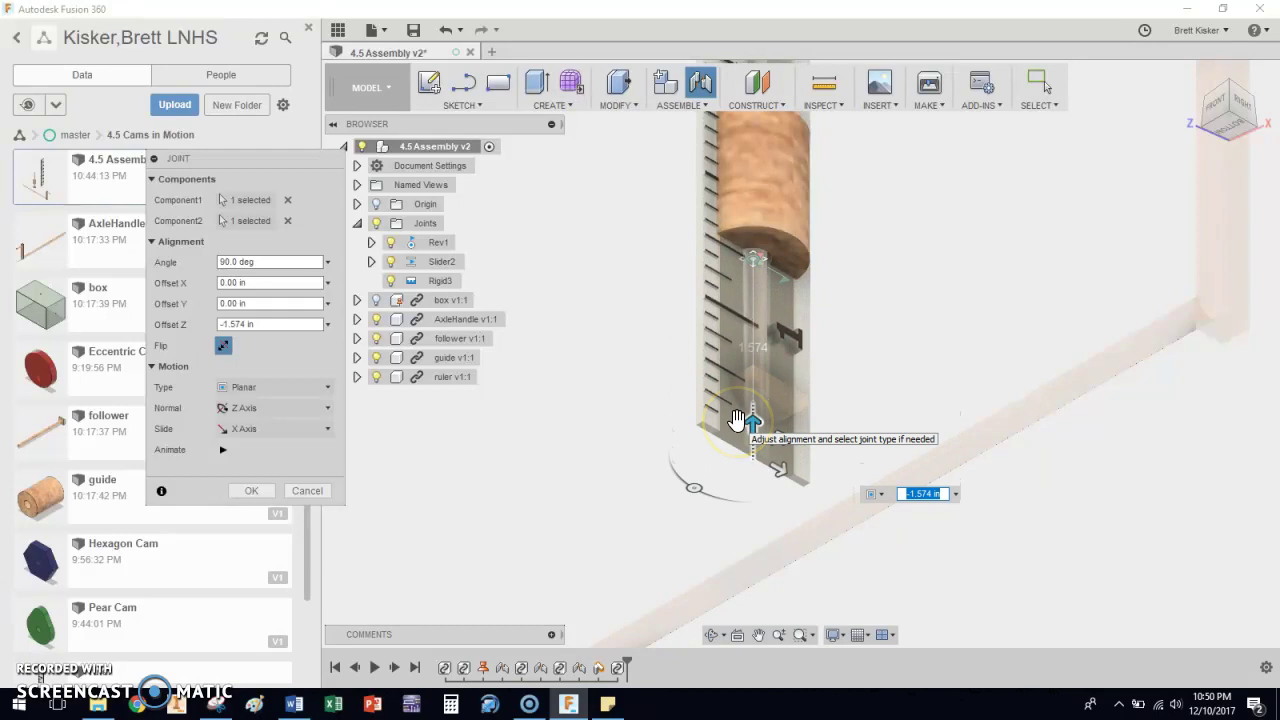
{"action": "type", "text": "-2.5"}
{"action": "key", "text": "Return"}
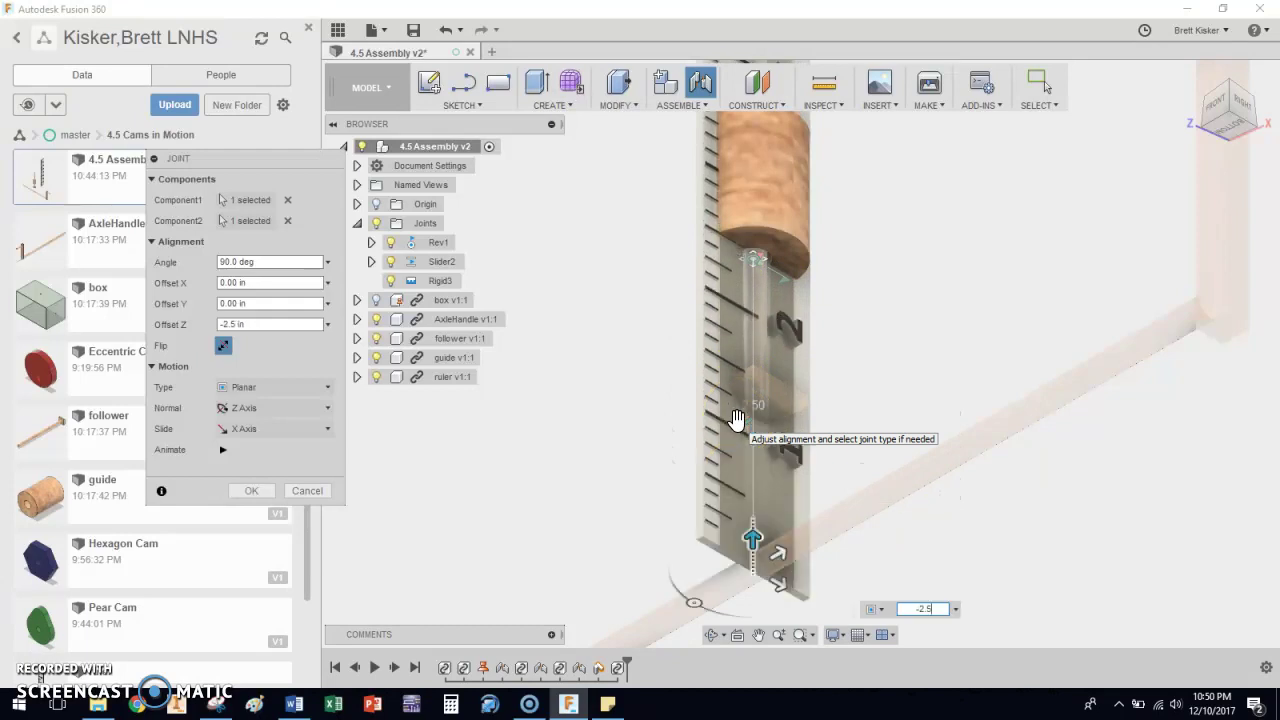
{"action": "left_click", "coordinate": [1216, 104]}
{"action": "middle_click_drag", "start_coordinate": [1043, 451], "coordinate": [971, 200]}
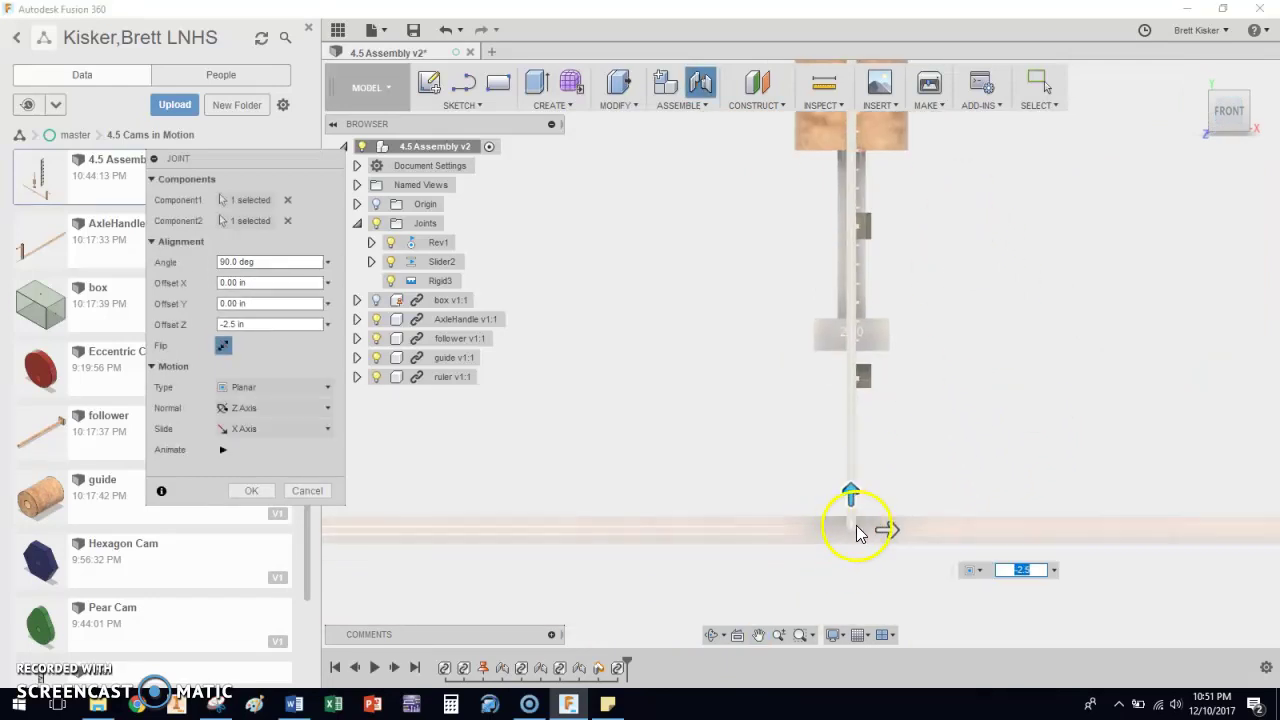
{"action": "scroll", "coordinate": [850, 532], "scroll_direction": "down", "scroll_amount": 3}
{"action": "scroll", "coordinate": [855, 532], "scroll_direction": "up", "scroll_amount": 1}
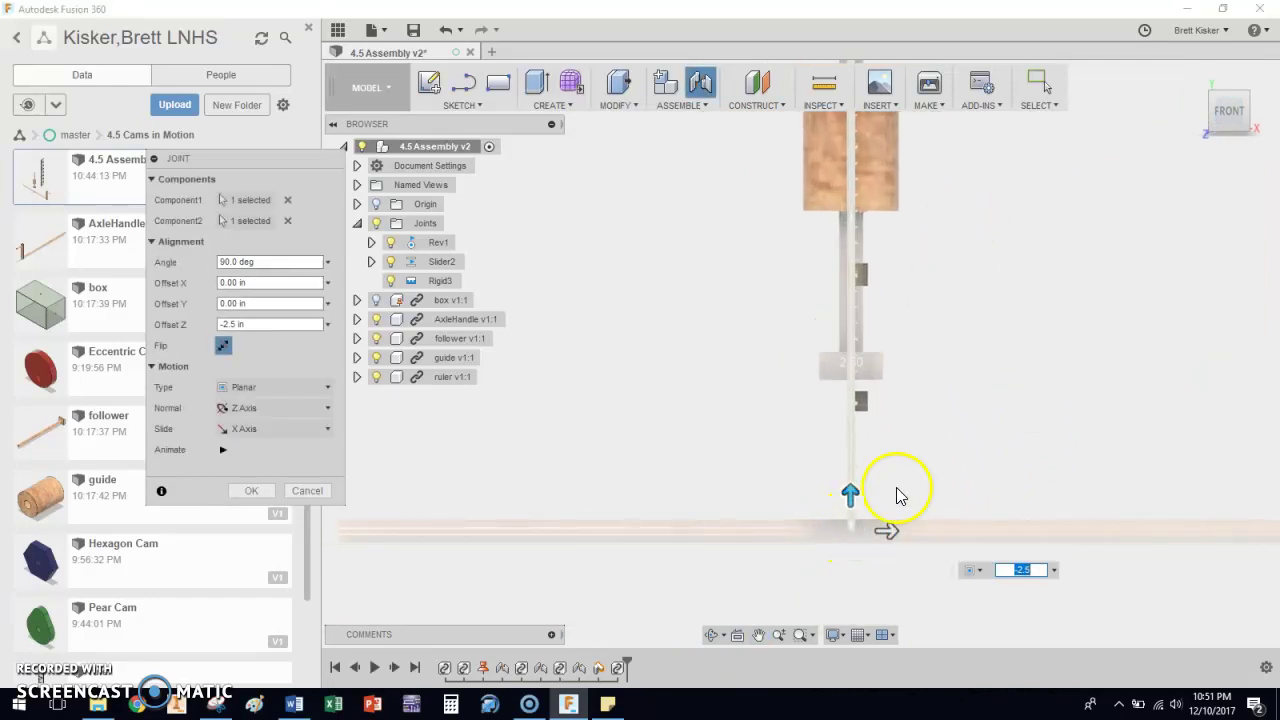
Set the joint's Y offset to 1 in so the ruler stands beside the guide, and complete the planar joint
{"action": "left_click", "coordinate": [1232, 98]}
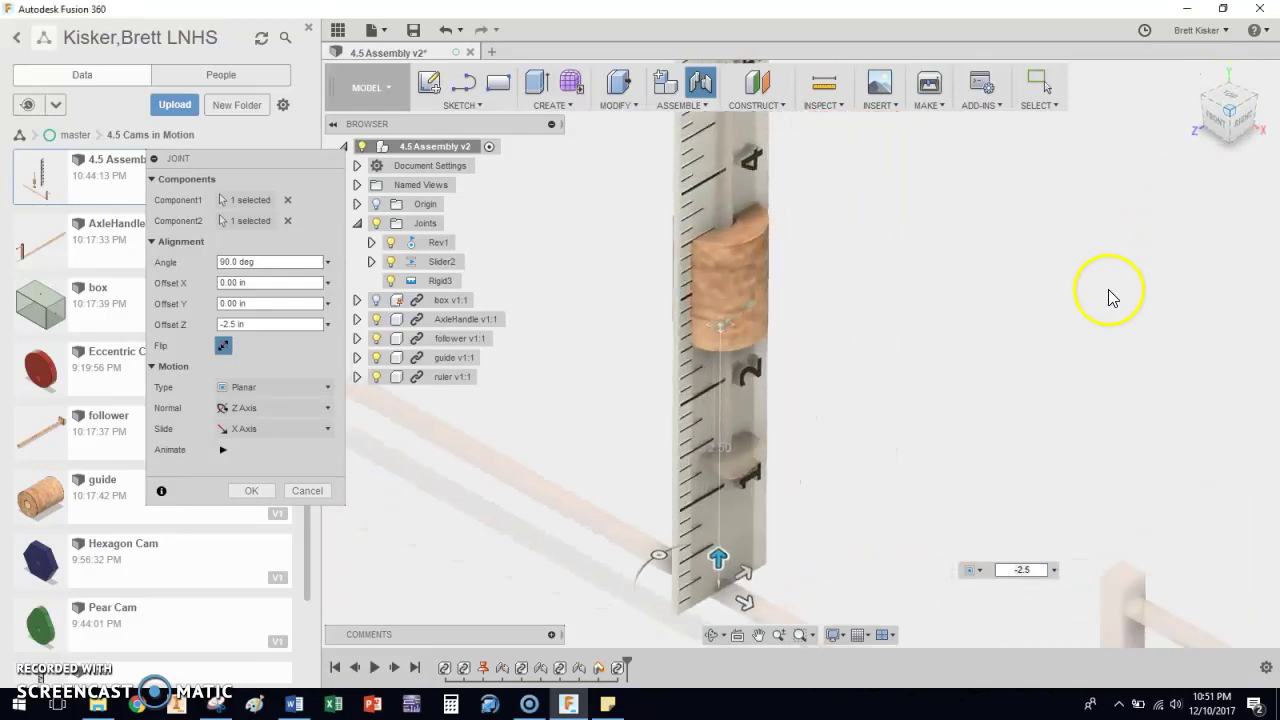
{"action": "middle_click_drag", "start_coordinate": [908, 457], "coordinate": [805, 397]}
{"action": "left_click_drag", "start_coordinate": [710, 448], "coordinate": [832, 374]}
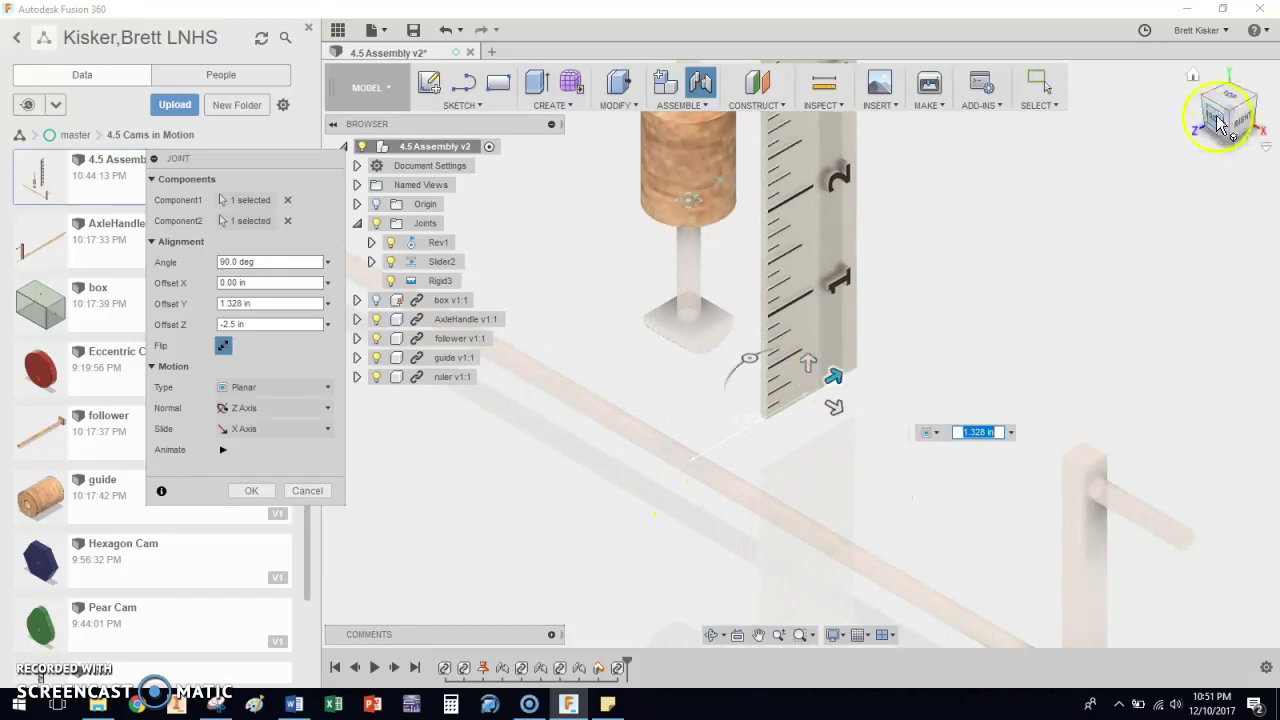
{"action": "left_click", "coordinate": [1245, 126]}
{"action": "scroll", "coordinate": [1010, 288], "scroll_direction": "down", "scroll_amount": 3}
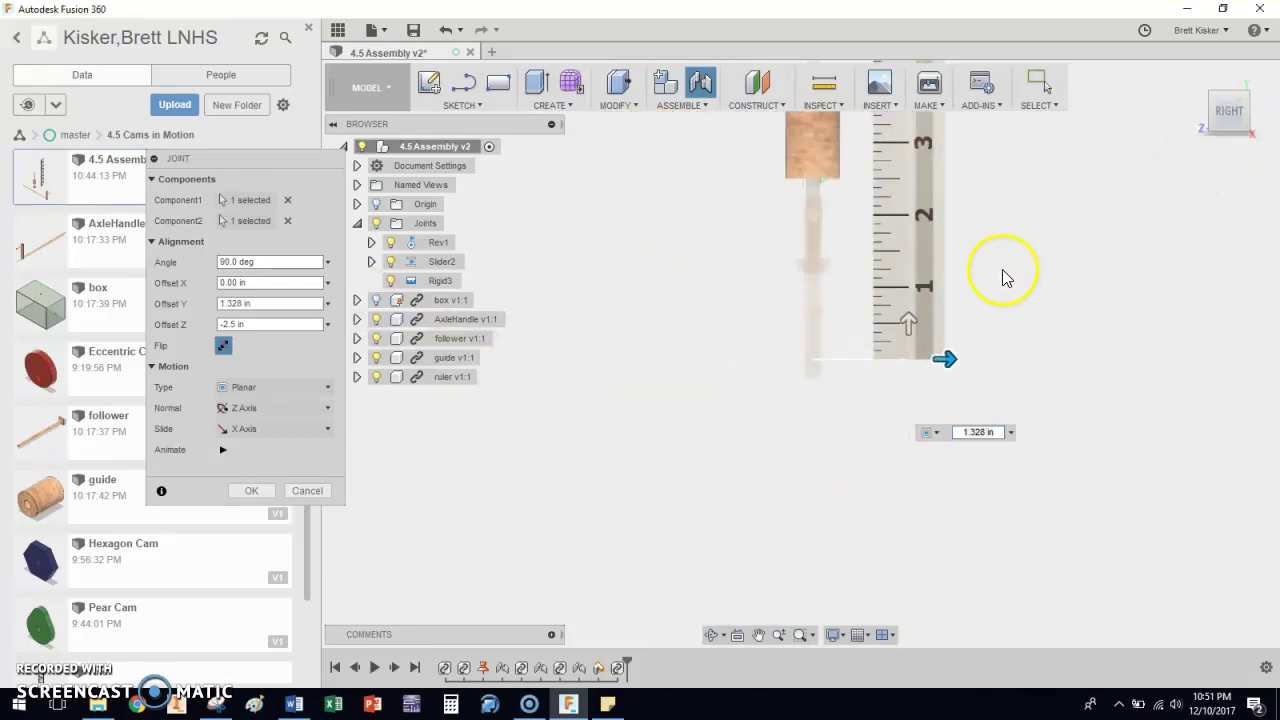
{"action": "middle_click_drag", "start_coordinate": [998, 268], "coordinate": [980, 453]}
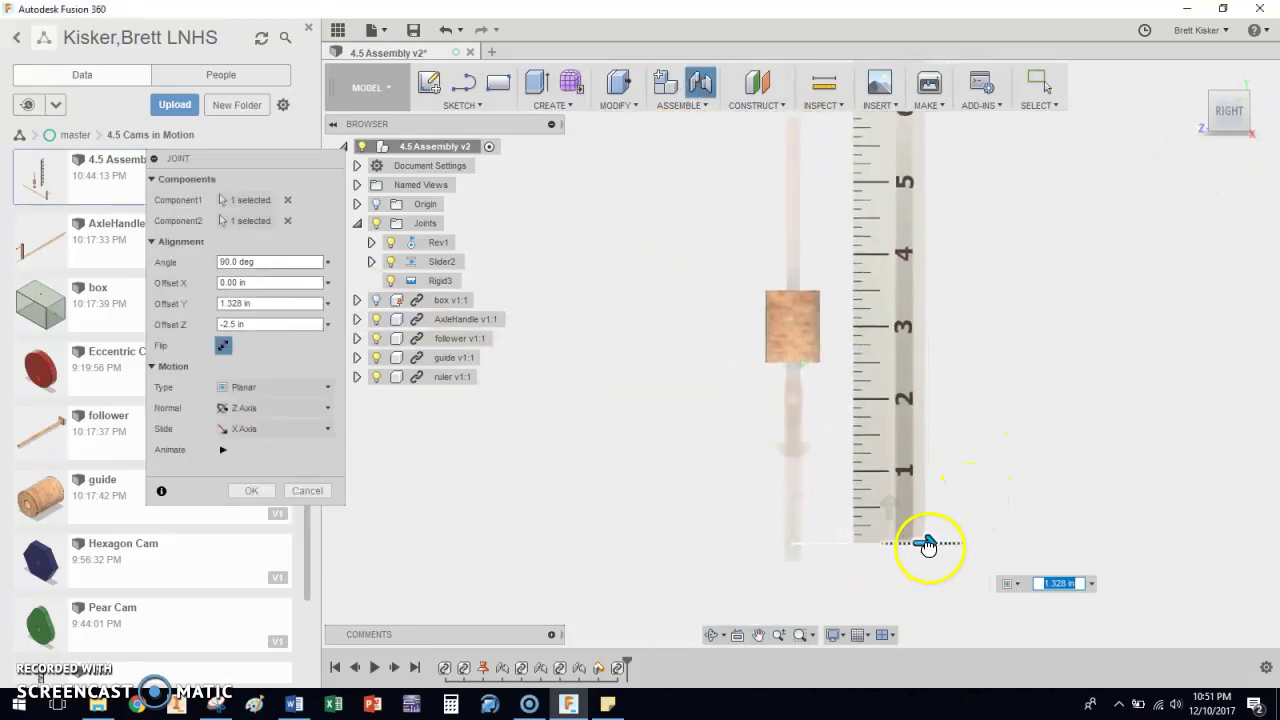
{"action": "mouse_move", "coordinate": [924, 543]}
{"action": "left_mouse_down"}
{"action": "mouse_move", "coordinate": [894, 543]}
{"action": "mouse_move", "coordinate": [905, 543]}
{"action": "left_mouse_up"}
{"action": "left_click", "coordinate": [1020, 583]}
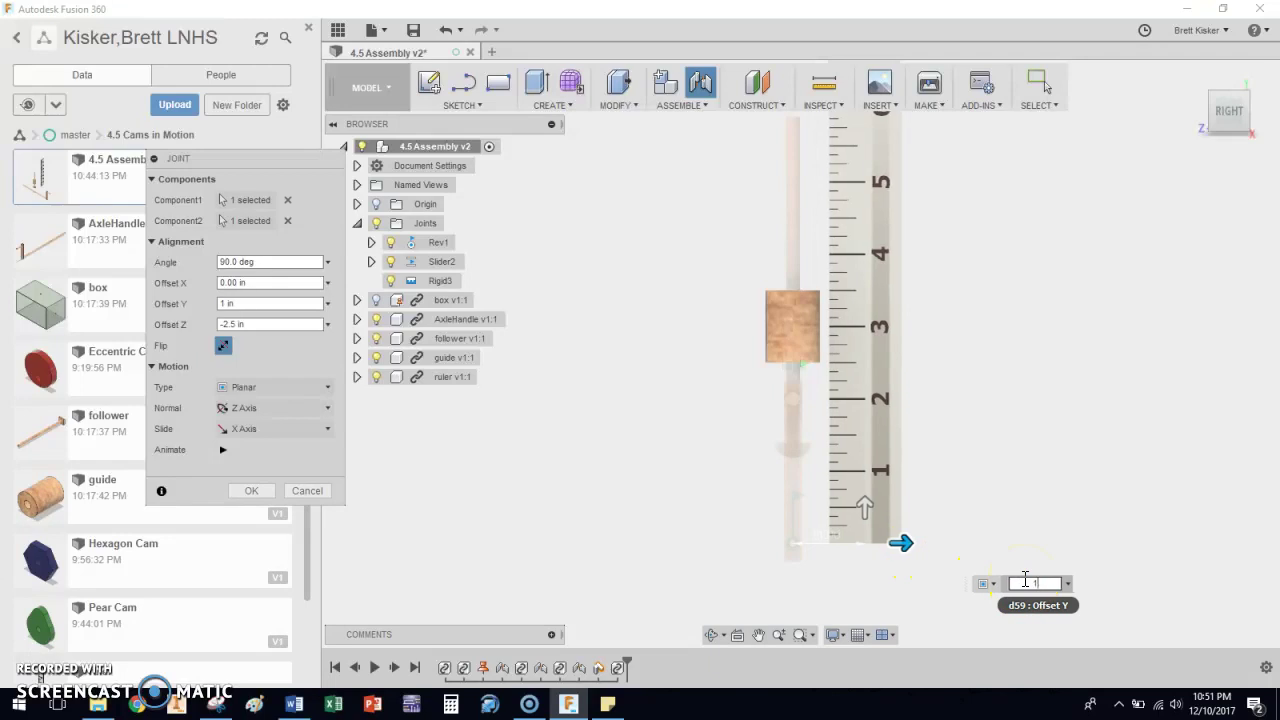
{"action": "key", "text": "Return"}
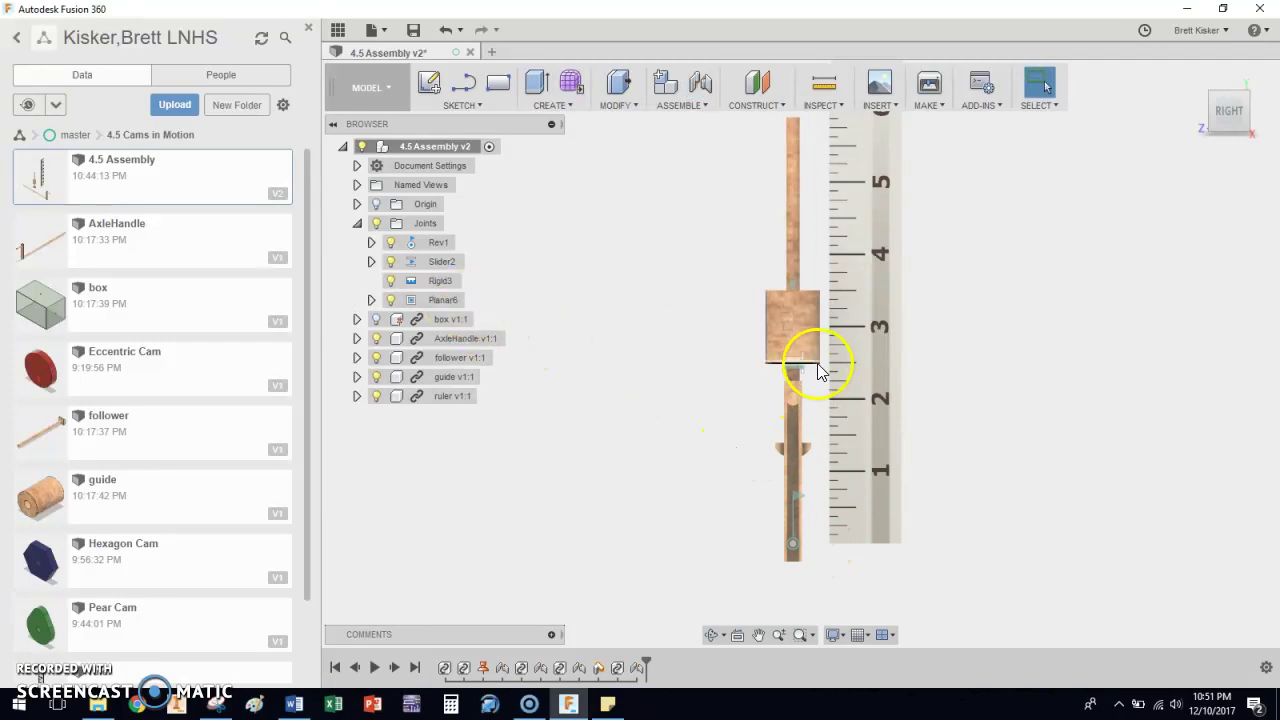
Slide the follower down toward the axle and inspect it against the ruler from the front and right sides
{"action": "left_click", "coordinate": [870, 407]}
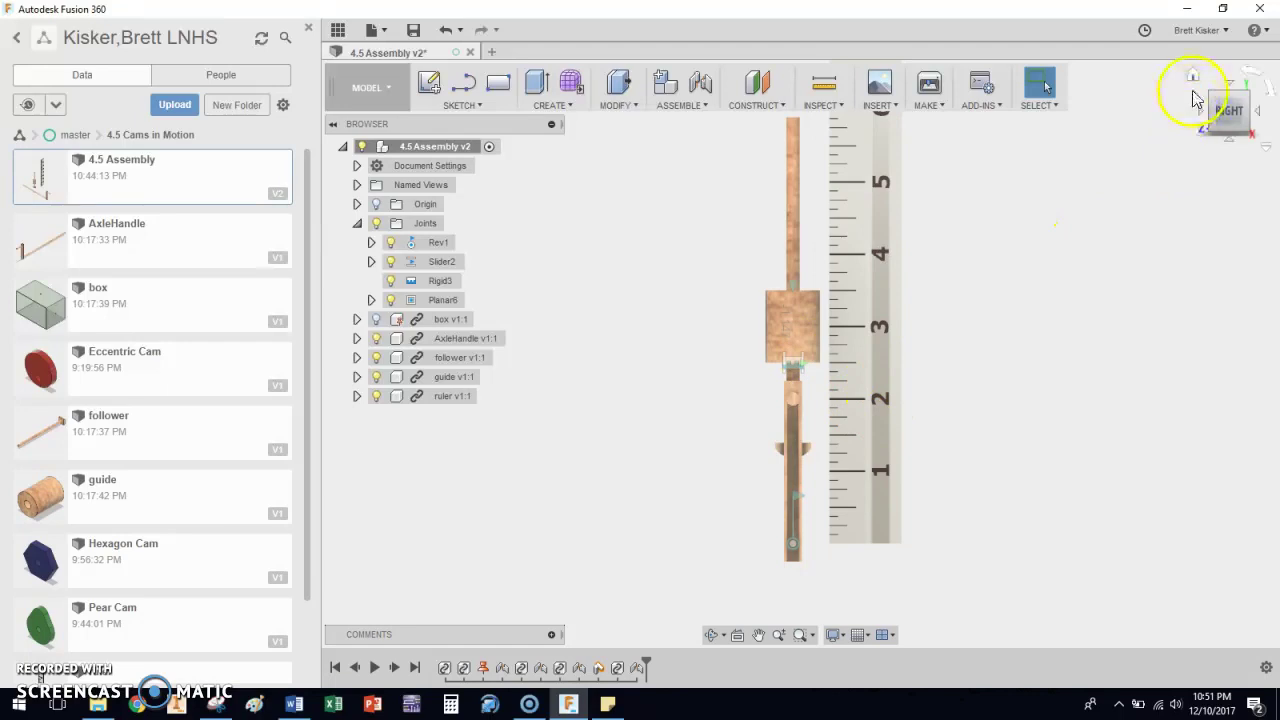
{"action": "left_click", "coordinate": [1193, 77]}
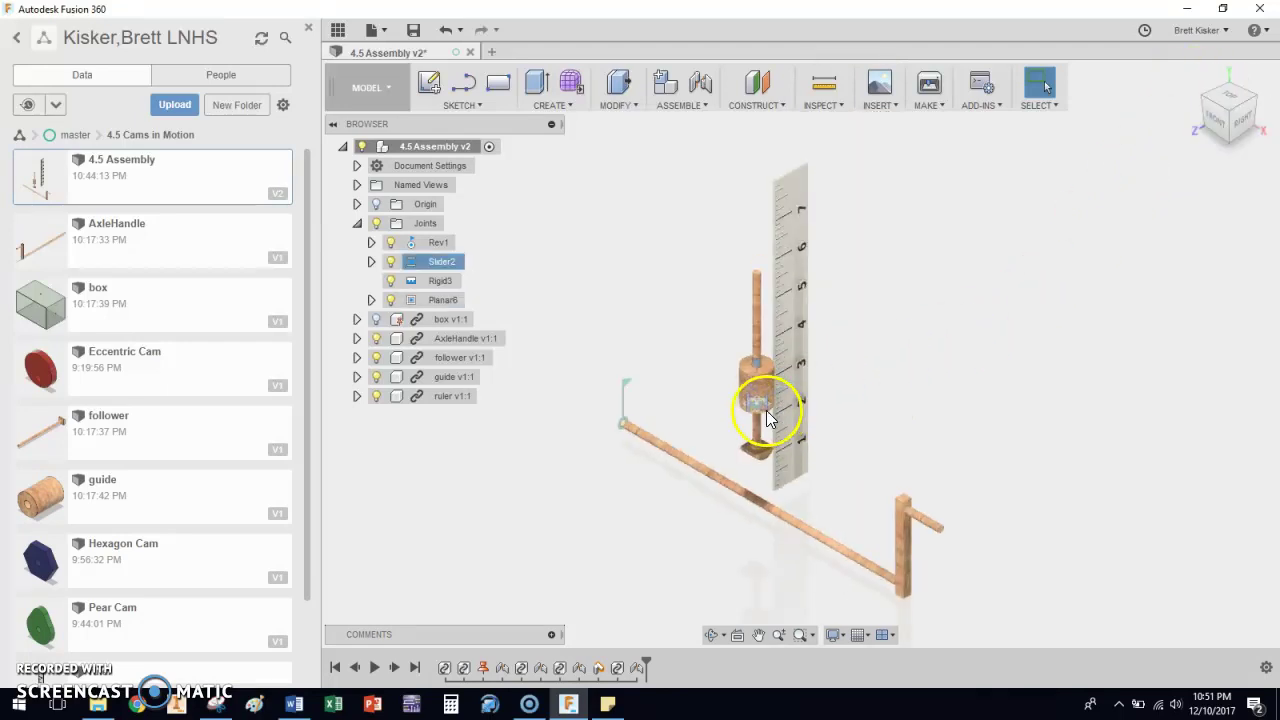
{"action": "mouse_move", "coordinate": [758, 438]}
{"action": "left_mouse_down"}
{"action": "mouse_move", "coordinate": [750, 402]}
{"action": "mouse_move", "coordinate": [758, 462]}
{"action": "left_mouse_up"}
{"action": "left_click", "coordinate": [1216, 121]}
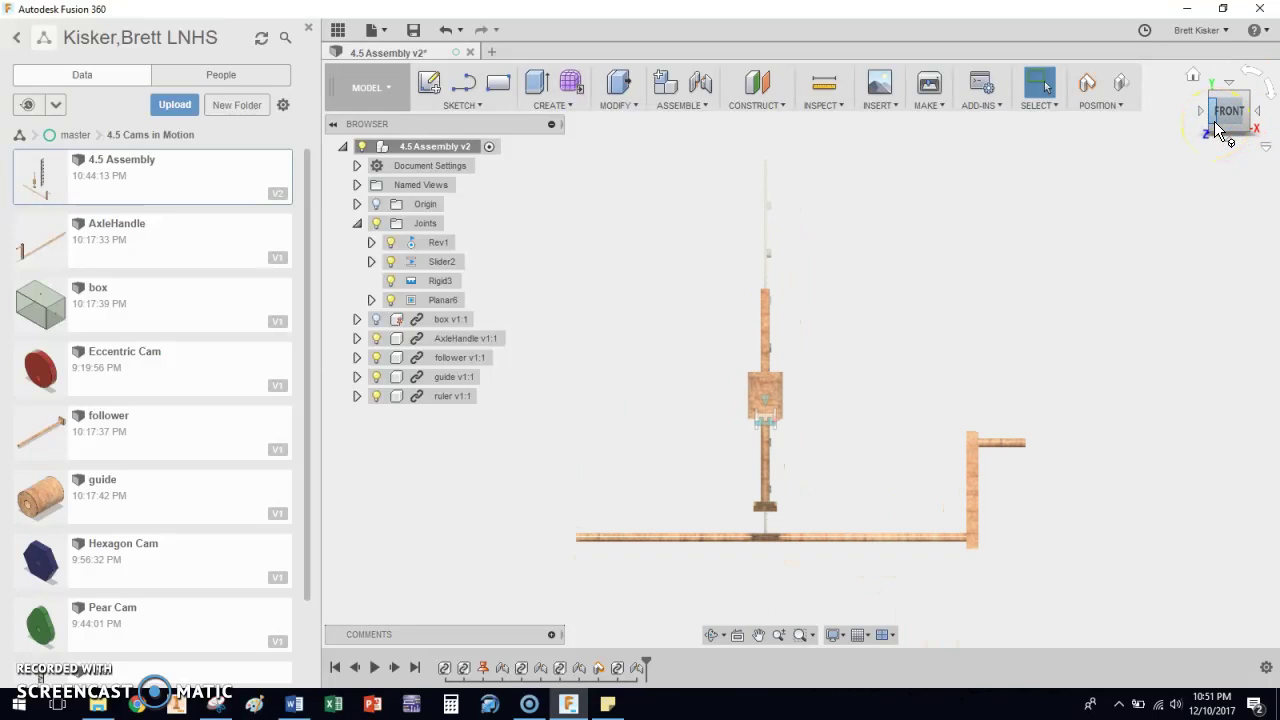
{"action": "left_click", "coordinate": [1253, 112]}
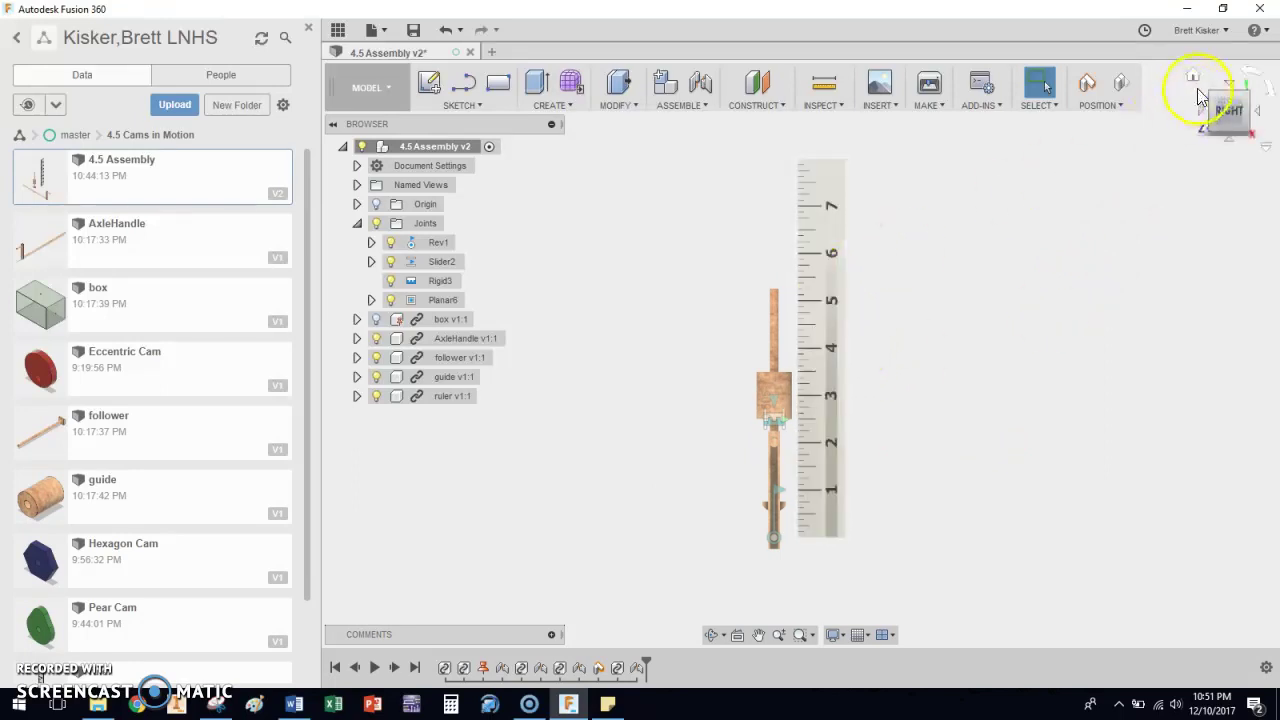
{"action": "left_click", "coordinate": [1197, 86]}
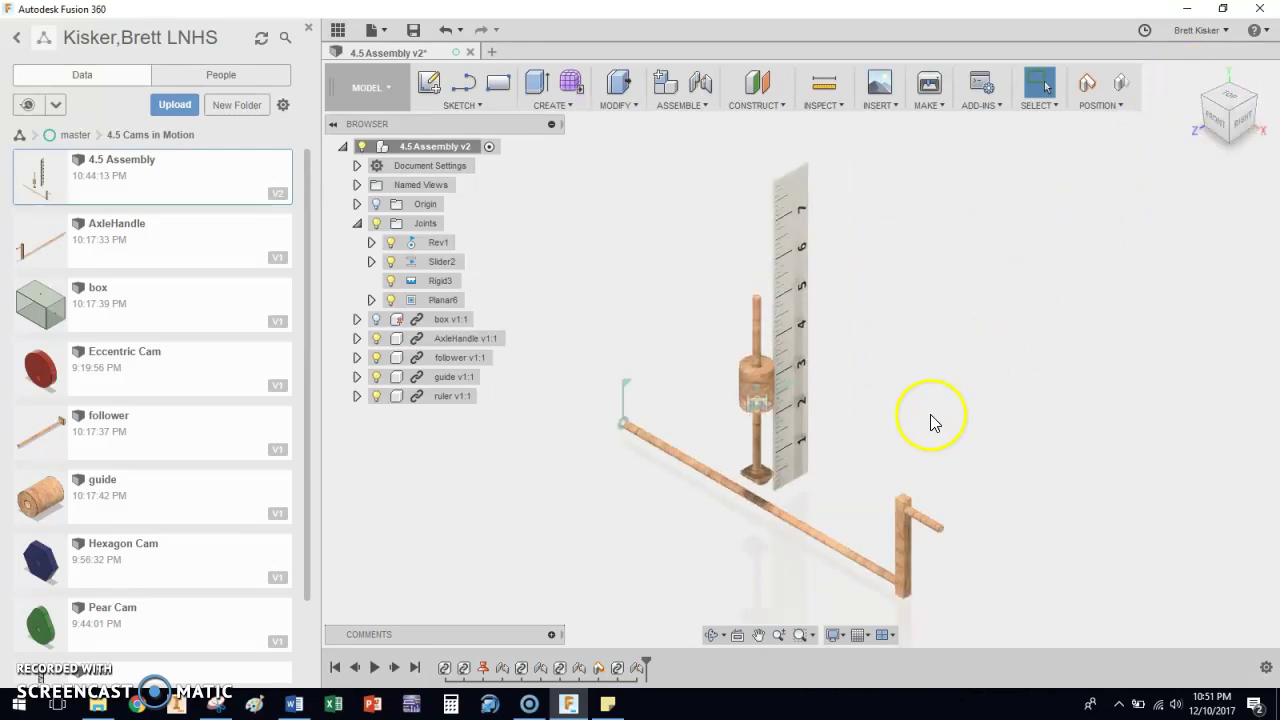
{"action": "middle_click_drag", "start_coordinate": [929, 423], "coordinate": [903, 265]}
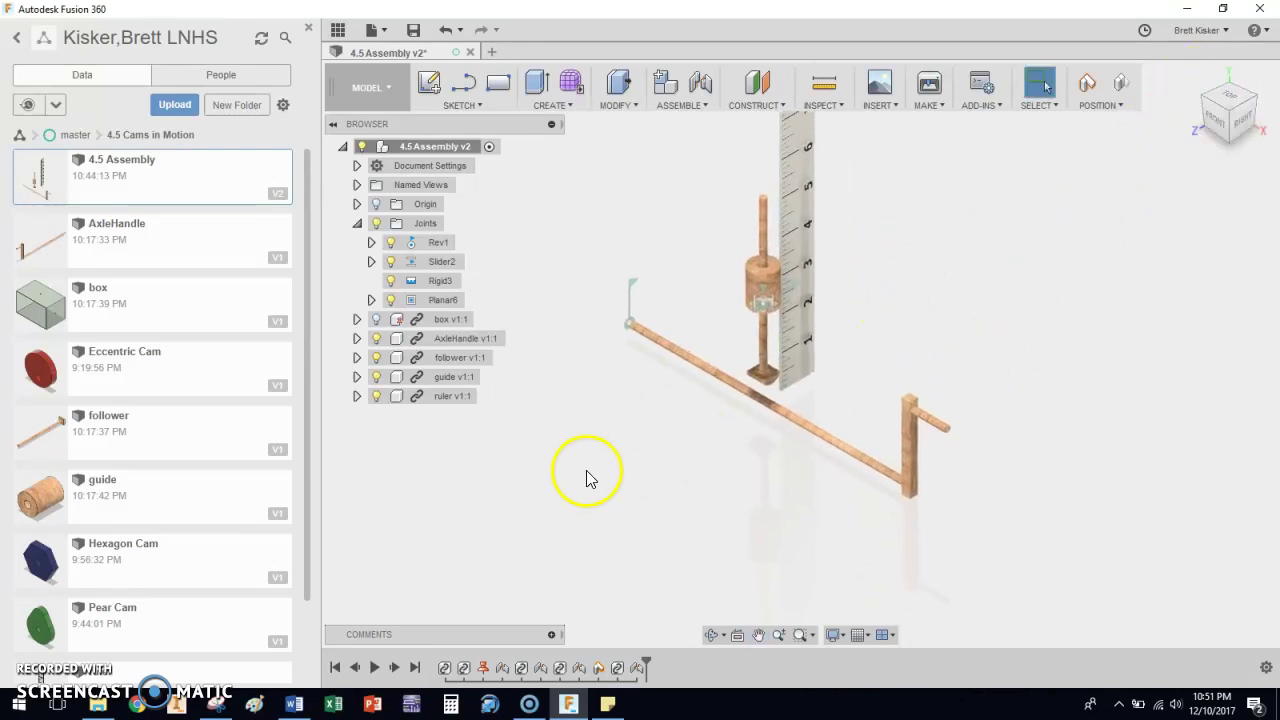
Save the assembly as a new version with the description "User Saved"
{"action": "left_click", "coordinate": [415, 33]}
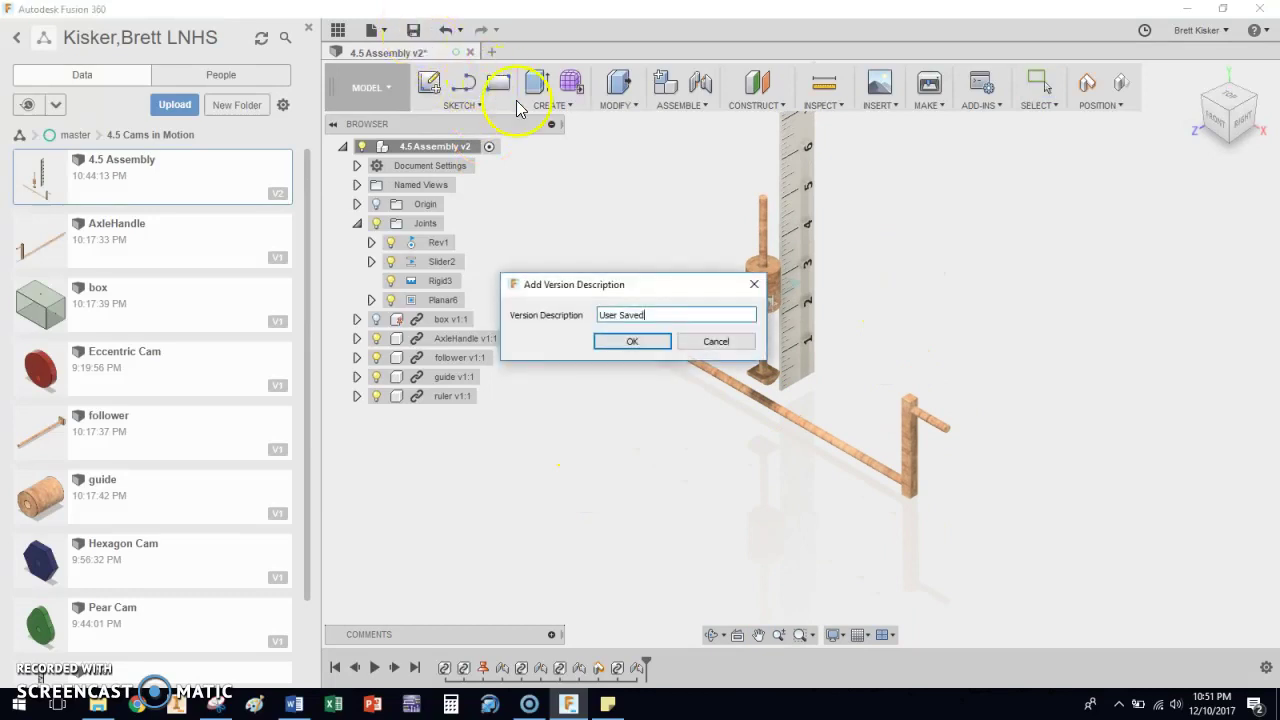
{"action": "left_click", "coordinate": [636, 342]}
{"action": "middle_click_drag", "start_coordinate": [698, 450], "coordinate": [726, 519]}
{"action": "scroll", "coordinate": [748, 531], "scroll_direction": "down", "scroll_amount": 1}
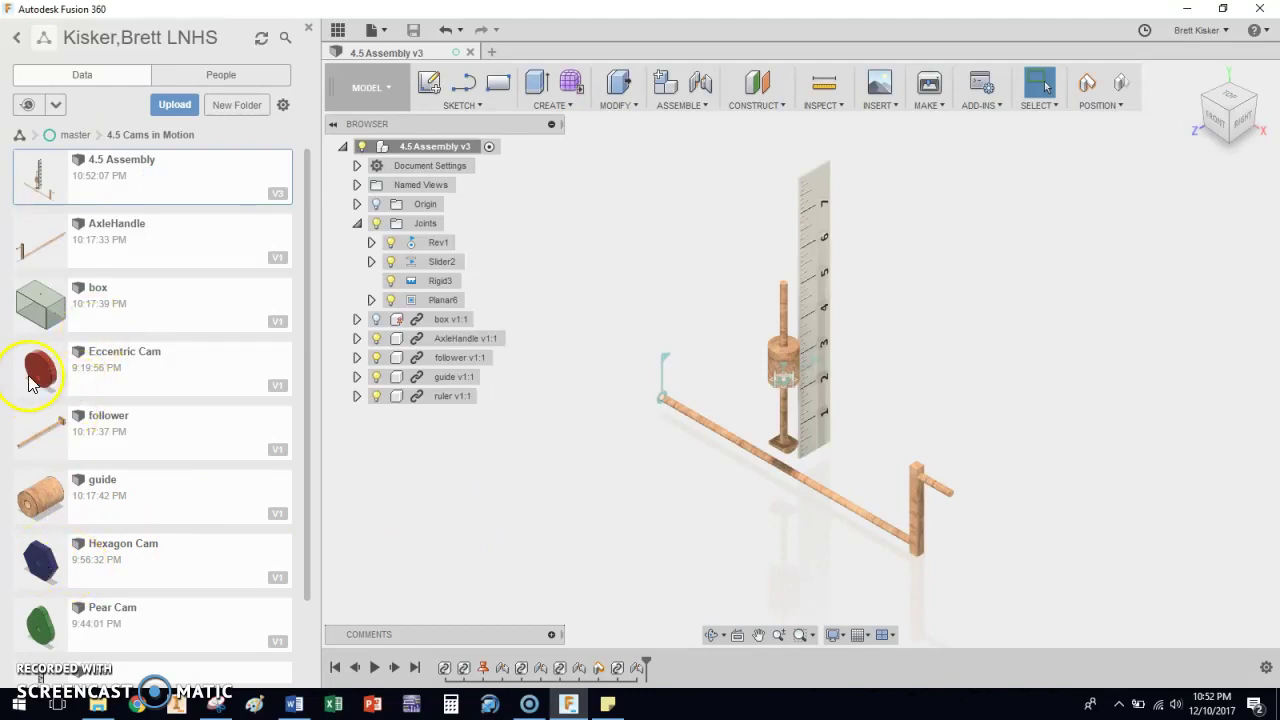
Insert the Eccentric Cam into the assembly near the handle and rotate it 90 degrees about the Y axis
{"action": "left_click_drag", "start_coordinate": [50, 385], "coordinate": [648, 465]}
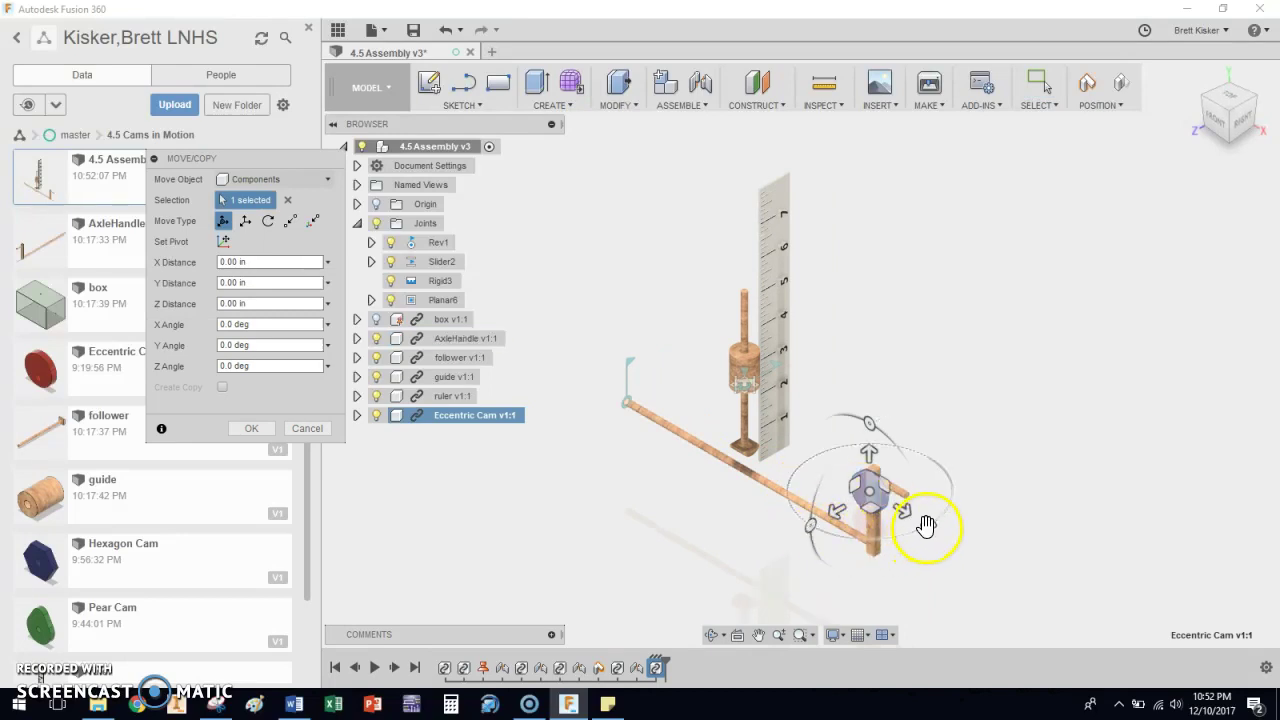
{"action": "left_click_drag", "start_coordinate": [926, 525], "coordinate": [972, 447]}
{"action": "type", "text": "90"}
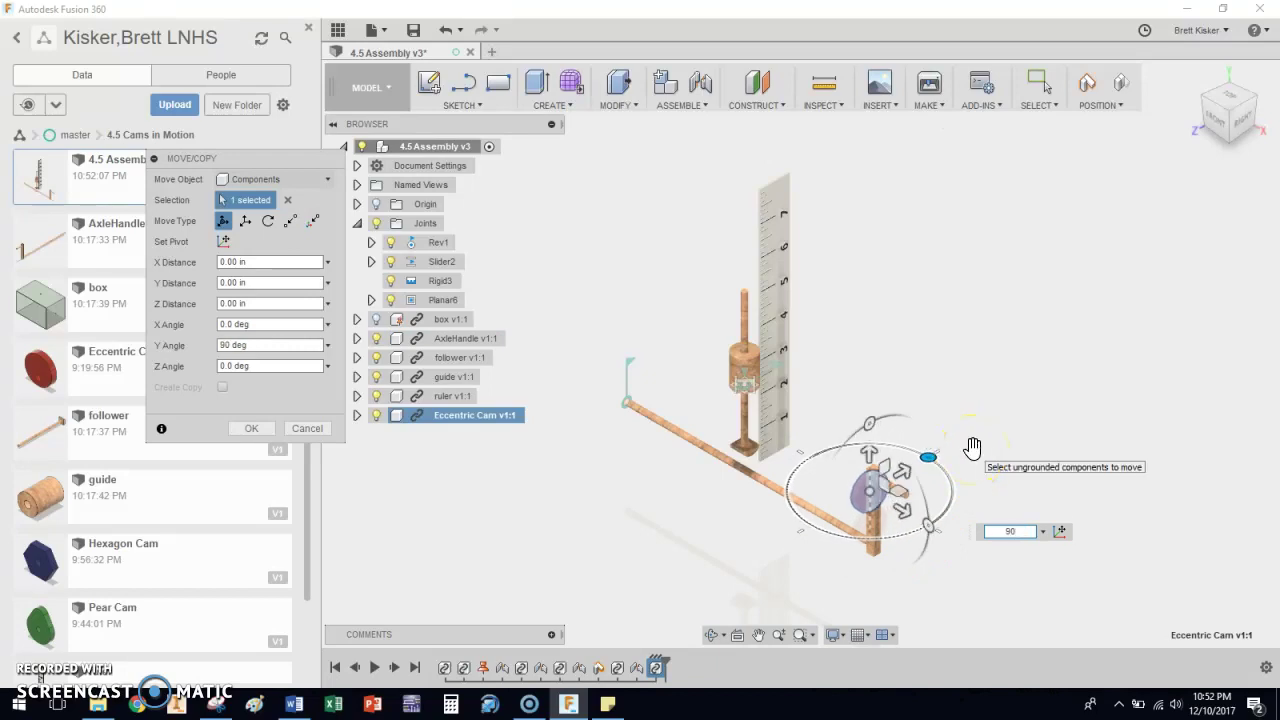
{"action": "key", "text": "Return"}
Move the Eccentric Cam away from the handle into the open space in front of the axle
{"action": "left_click", "coordinate": [867, 505]}
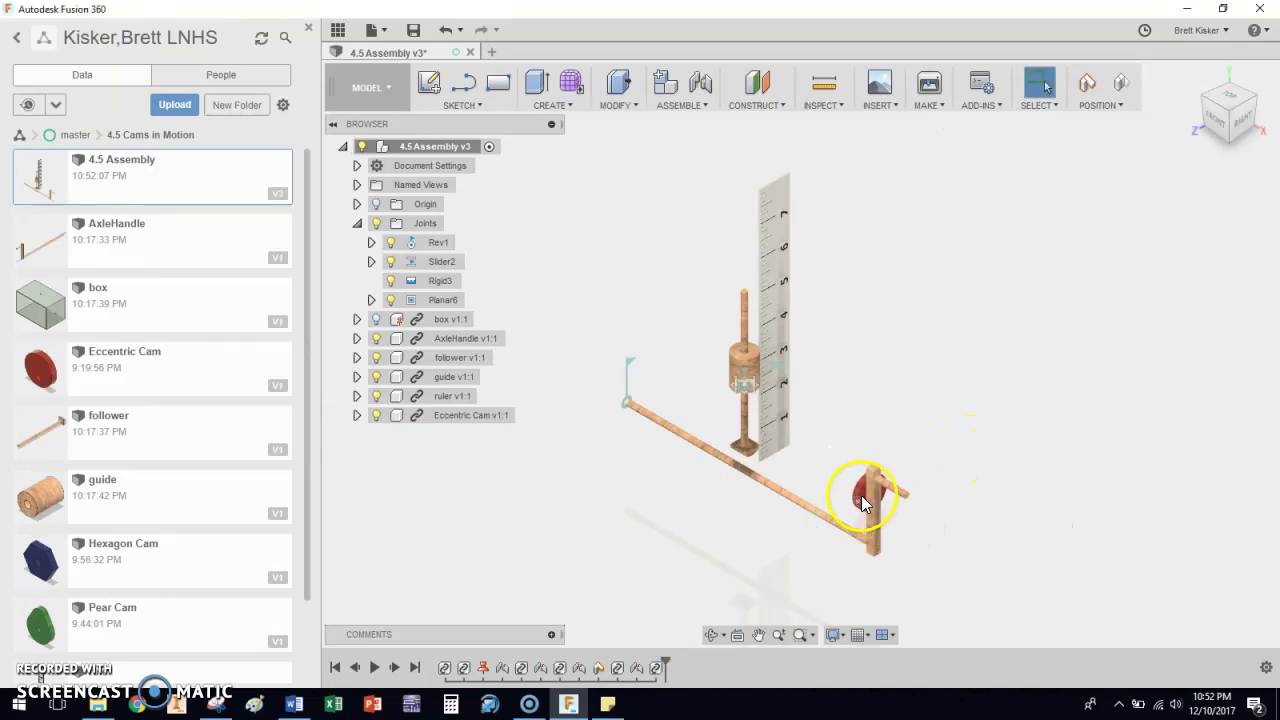
{"action": "left_click_drag", "start_coordinate": [864, 503], "coordinate": [700, 500]}
{"action": "scroll", "coordinate": [700, 500], "scroll_direction": "up", "scroll_amount": 5}
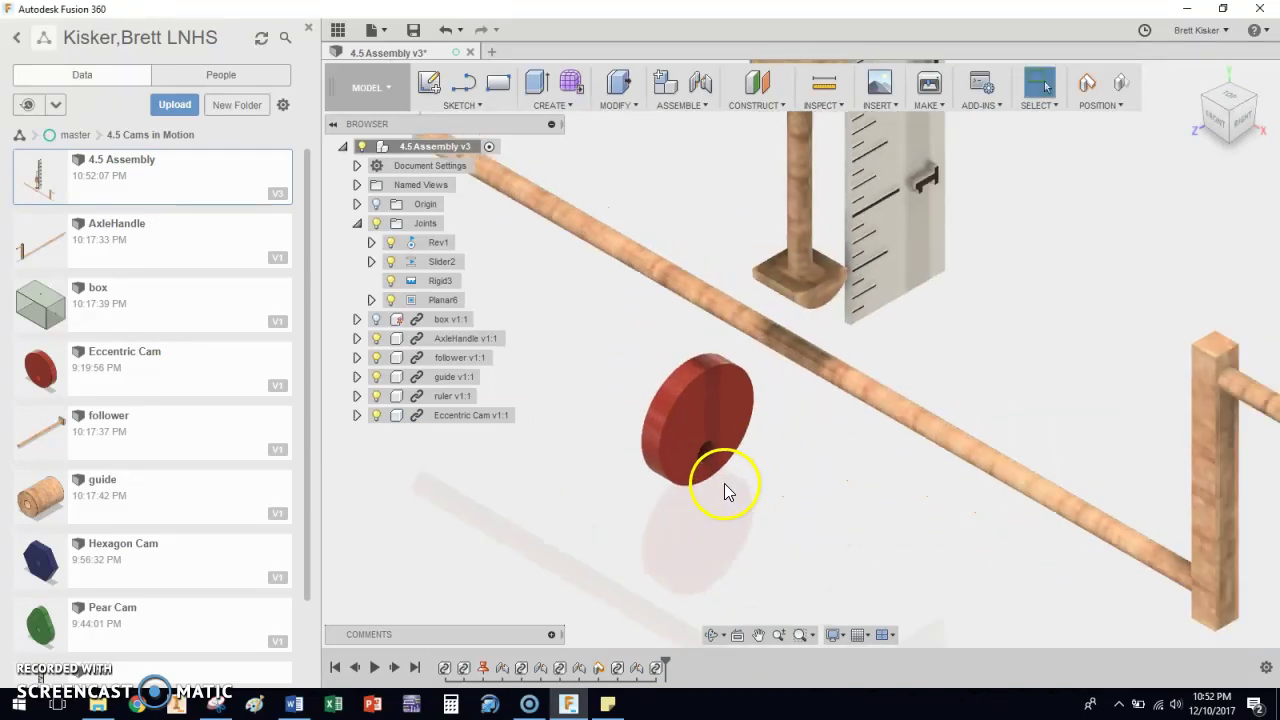
{"action": "middle_click_drag", "start_coordinate": [747, 498], "coordinate": [745, 496]}
{"action": "left_click_drag", "start_coordinate": [733, 440], "coordinate": [741, 530]}
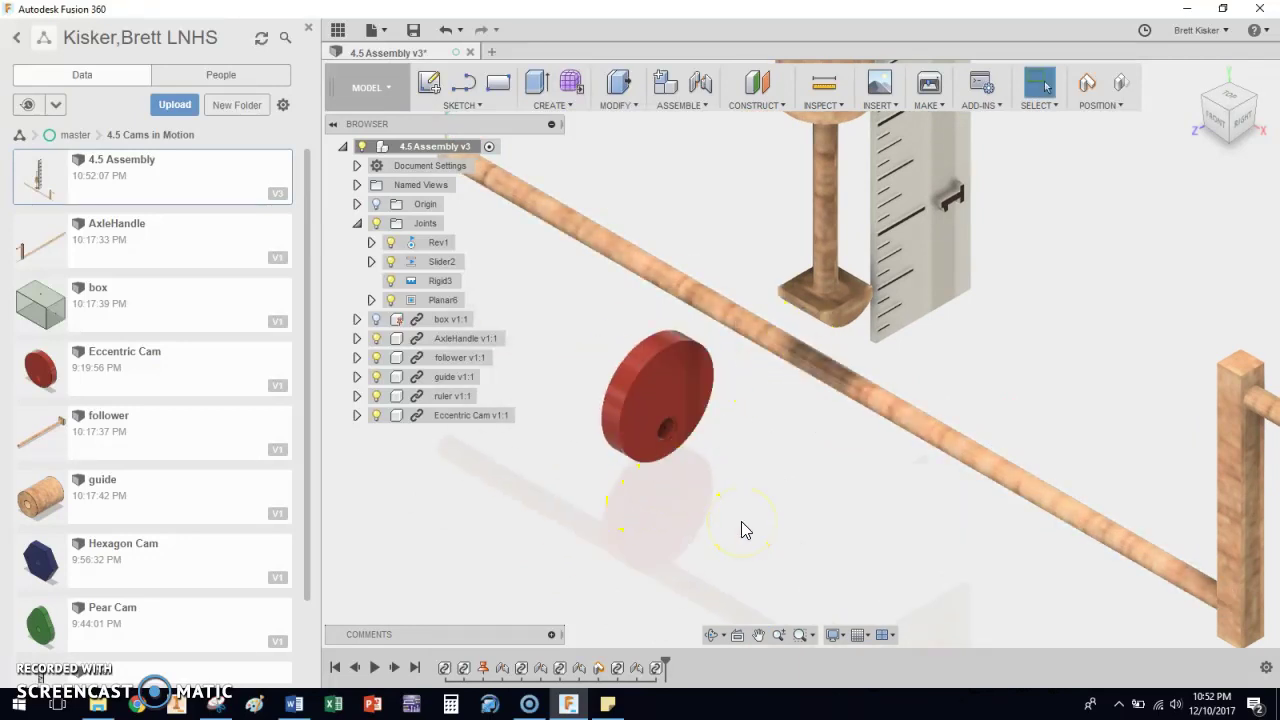
Start a joint with the components in their previous position and pick the cam's hole as the first component
{"action": "key", "text": "j"}
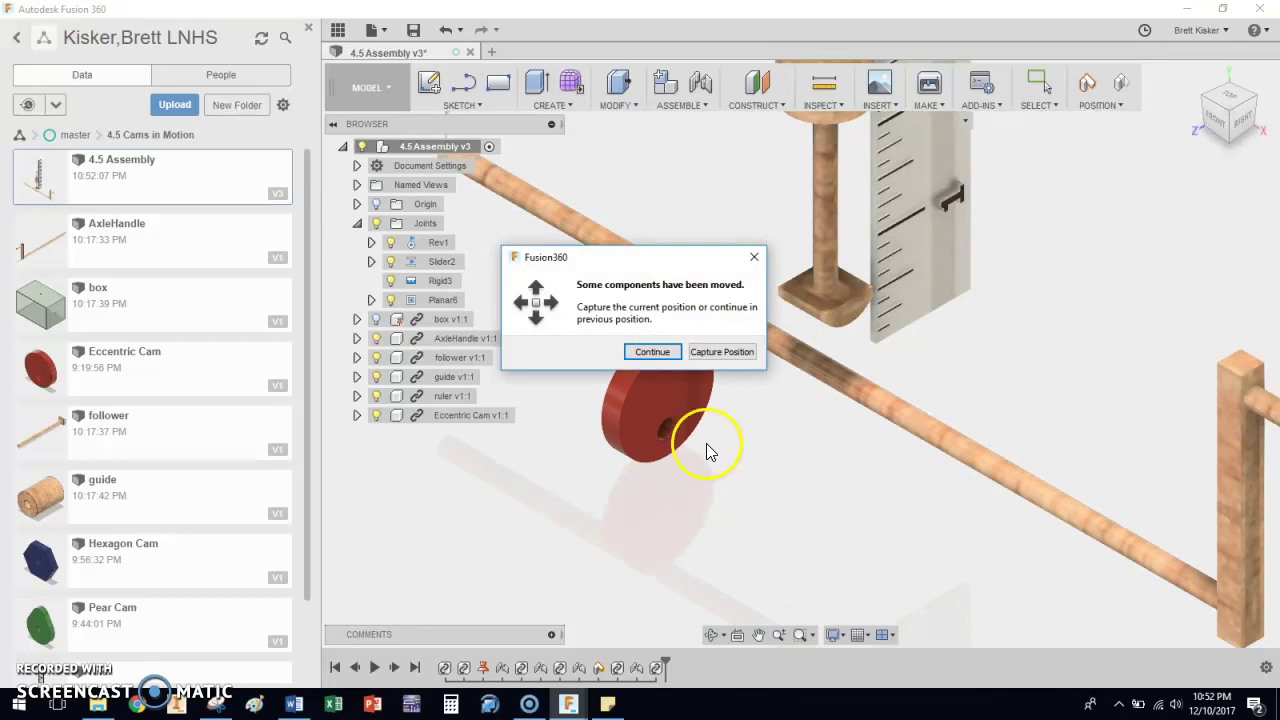
{"action": "left_click", "coordinate": [652, 352]}
{"action": "middle_click_drag", "start_coordinate": [1120, 403], "coordinate": [1005, 380]}
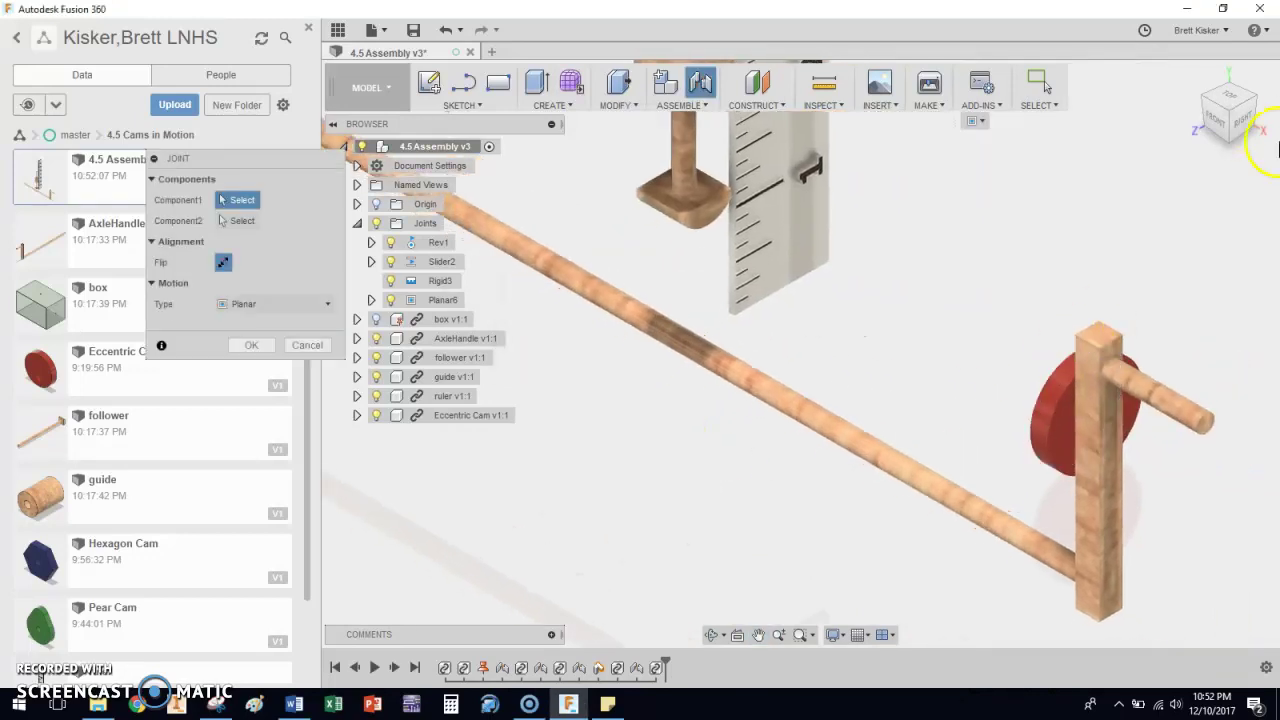
{"action": "left_click", "coordinate": [1257, 104]}
{"action": "scroll", "coordinate": [1019, 545], "scroll_direction": "down", "scroll_amount": 3}
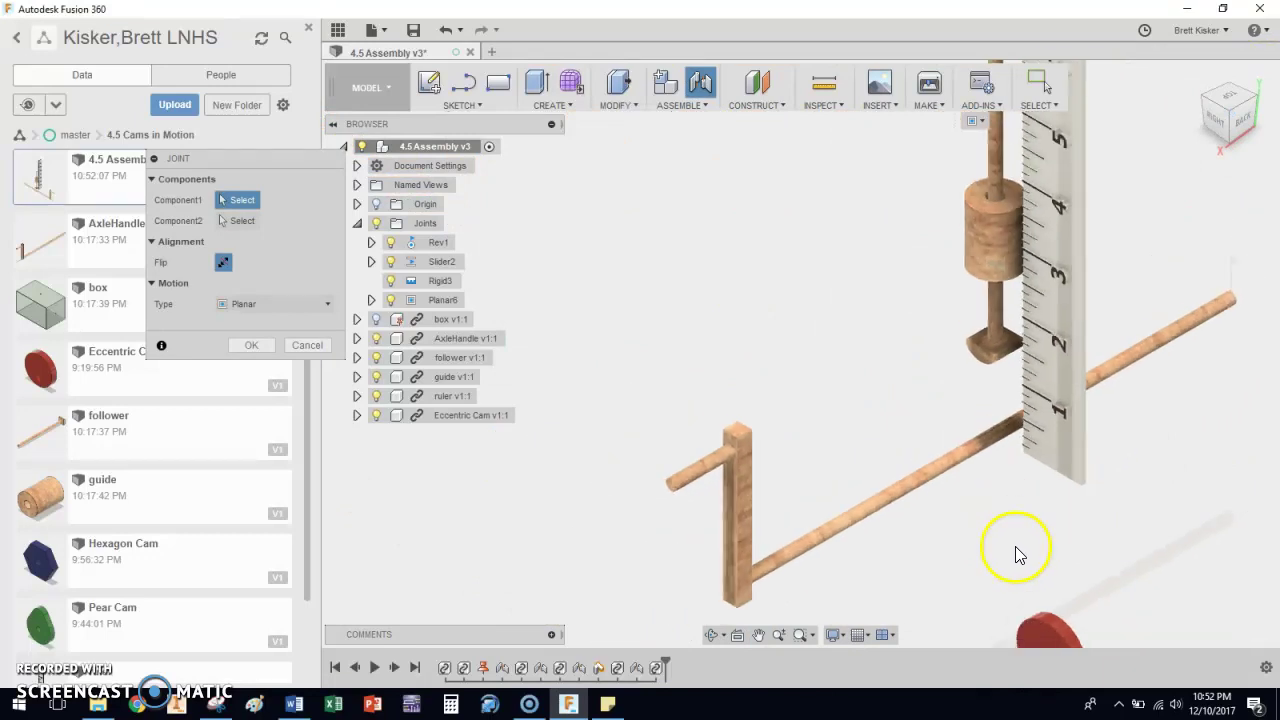
{"action": "middle_click_drag", "start_coordinate": [1015, 550], "coordinate": [934, 331]}
{"action": "scroll", "coordinate": [992, 442], "scroll_direction": "up", "scroll_amount": 5}
{"action": "scroll", "coordinate": [967, 474], "scroll_direction": "up", "scroll_amount": 2}
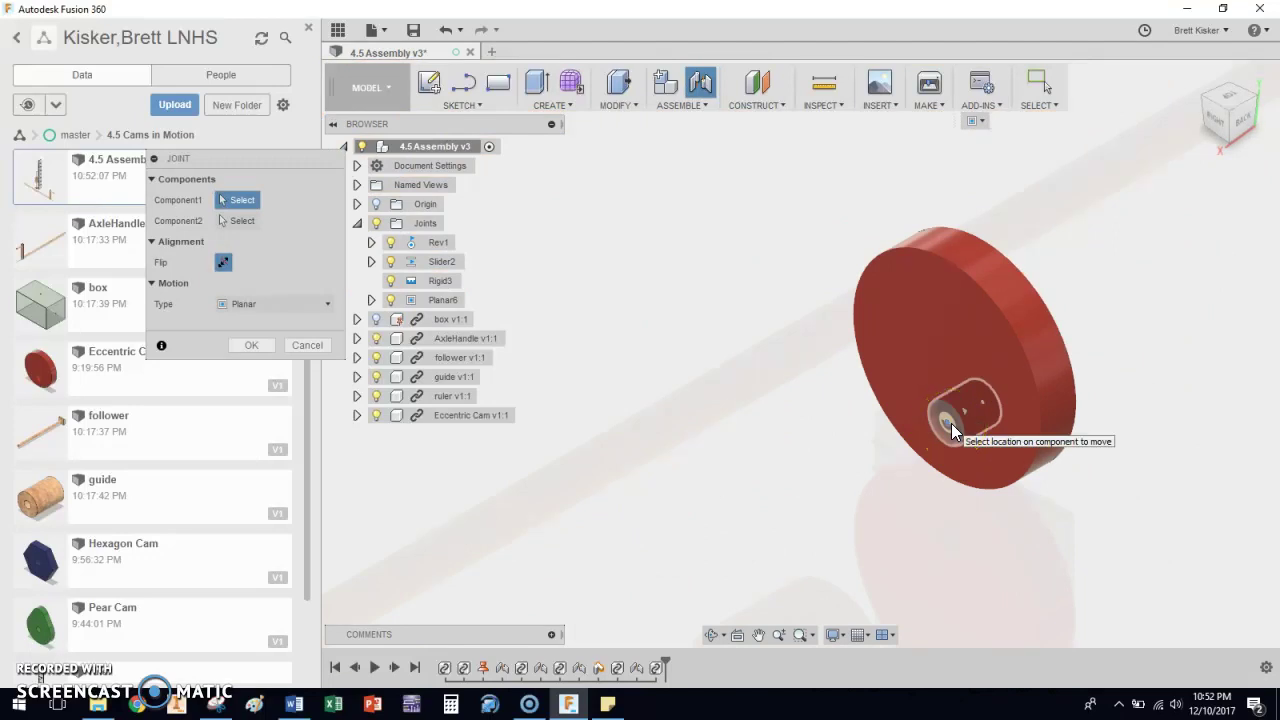
{"action": "left_click", "coordinate": [951, 425]}
Join the cam's hole to the dark mark at the middle of the axle, using the Rigid joint type
{"action": "scroll", "coordinate": [780, 342], "scroll_direction": "down", "scroll_amount": 5}
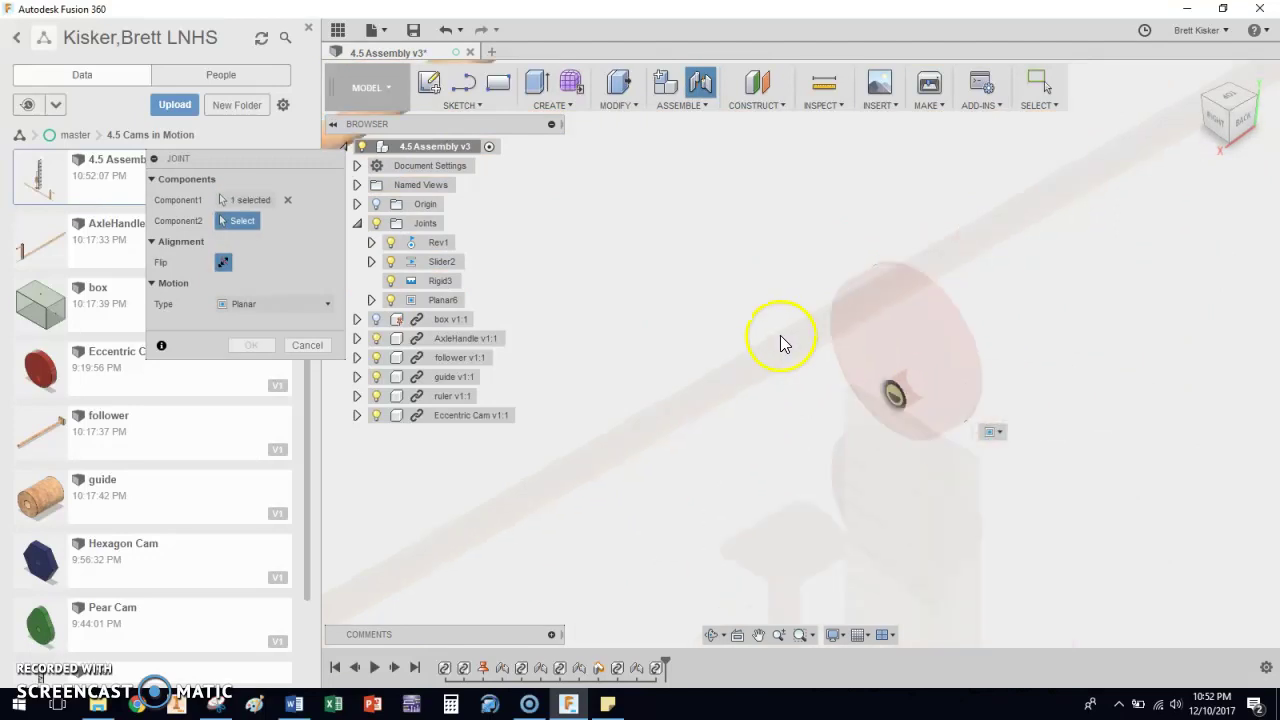
{"action": "middle_click_drag", "start_coordinate": [728, 250], "coordinate": [832, 504]}
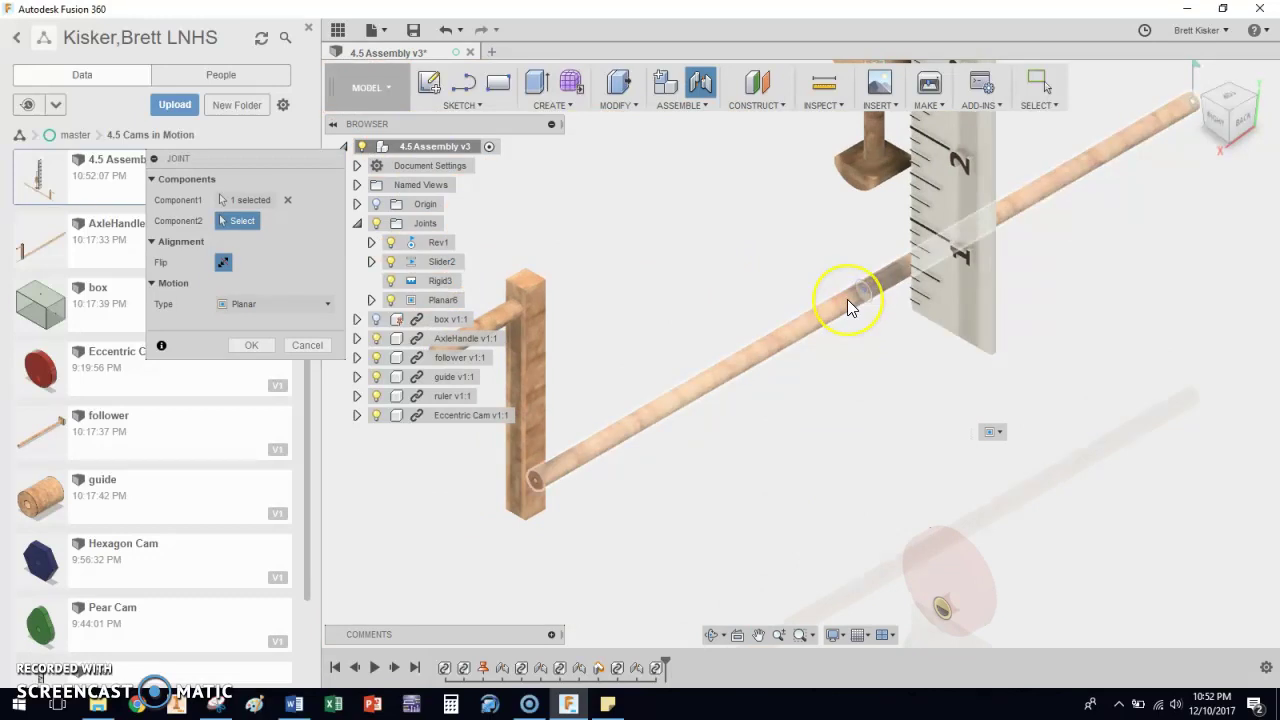
{"action": "left_click", "coordinate": [847, 299]}
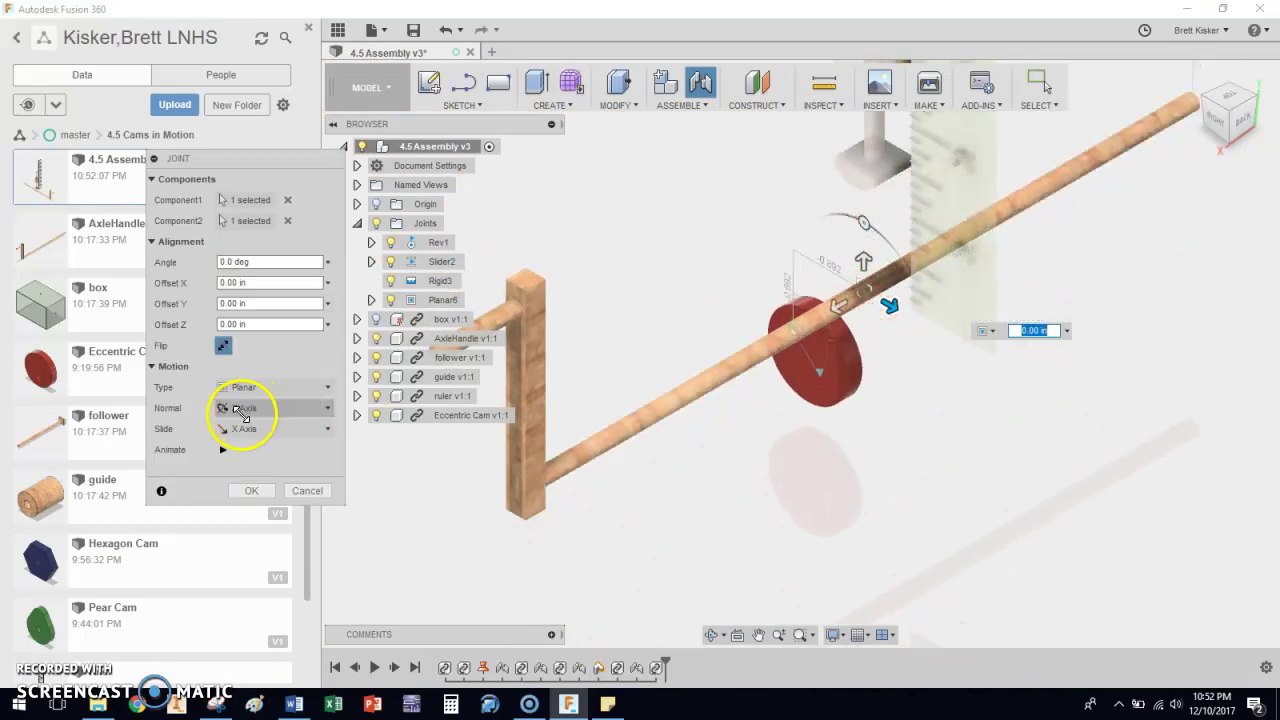
{"action": "left_click", "coordinate": [245, 388]}
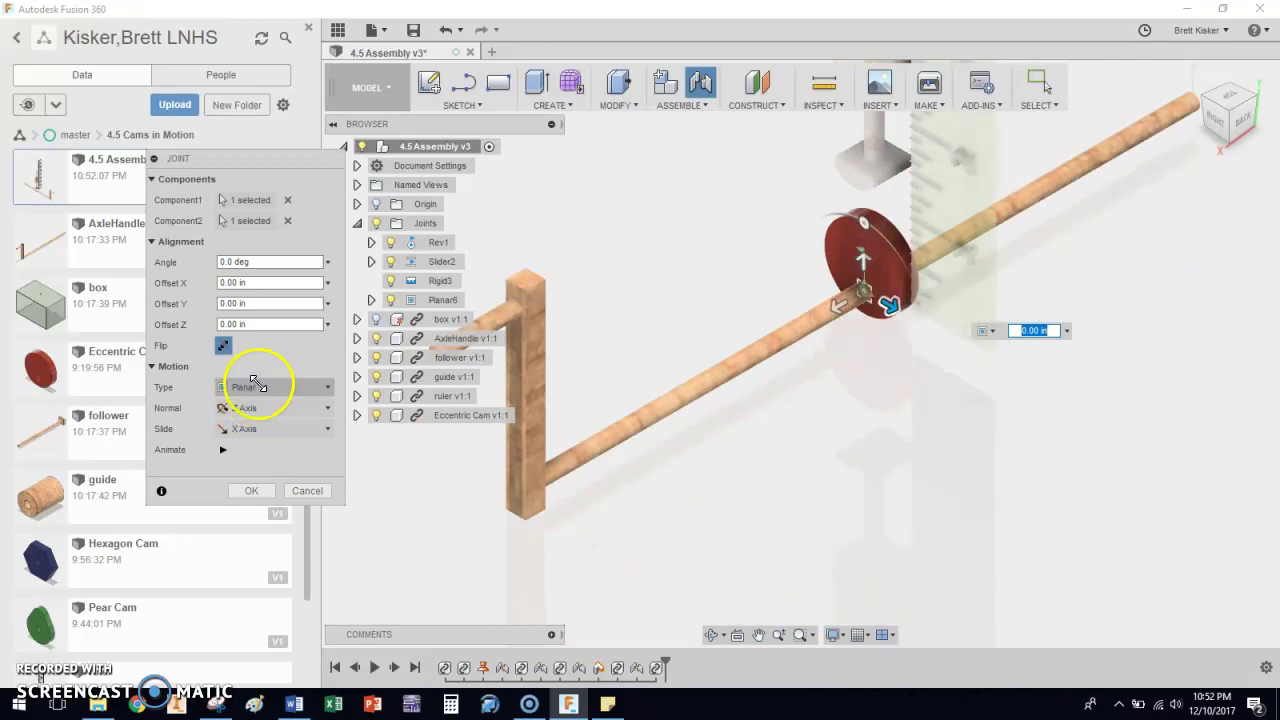
{"action": "left_click", "coordinate": [255, 385]}
{"action": "left_click", "coordinate": [259, 427]}
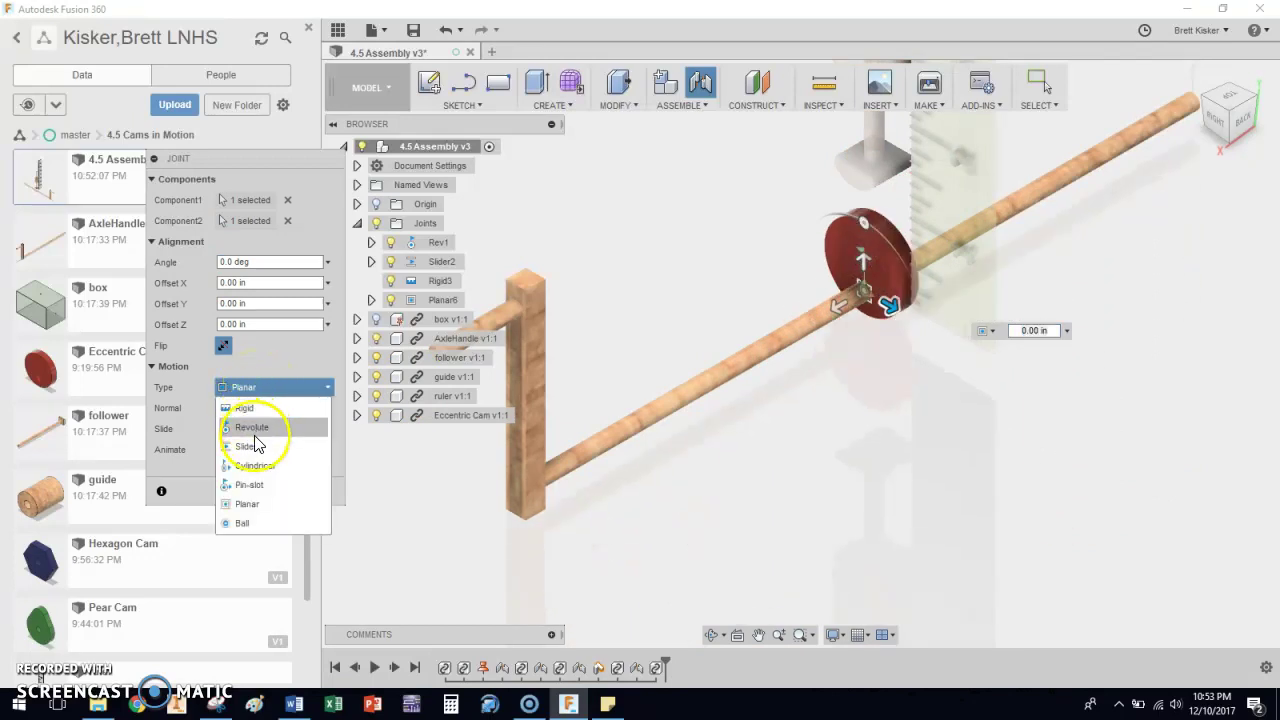
{"action": "left_click", "coordinate": [250, 410]}
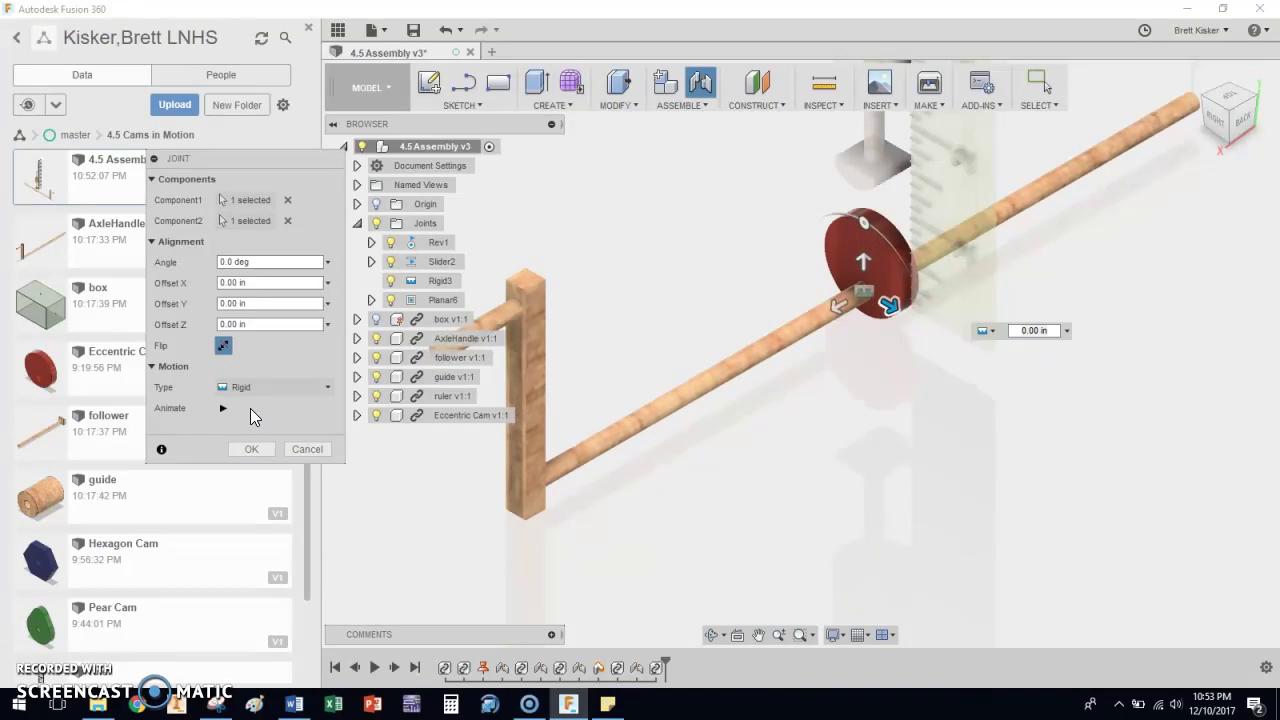
Set the joint's Z offset to -0.035 in to center the cam under the follower, and complete the rigid joint
{"action": "left_click", "coordinate": [1195, 79]}
{"action": "scroll", "coordinate": [814, 540], "scroll_direction": "up", "scroll_amount": 3}
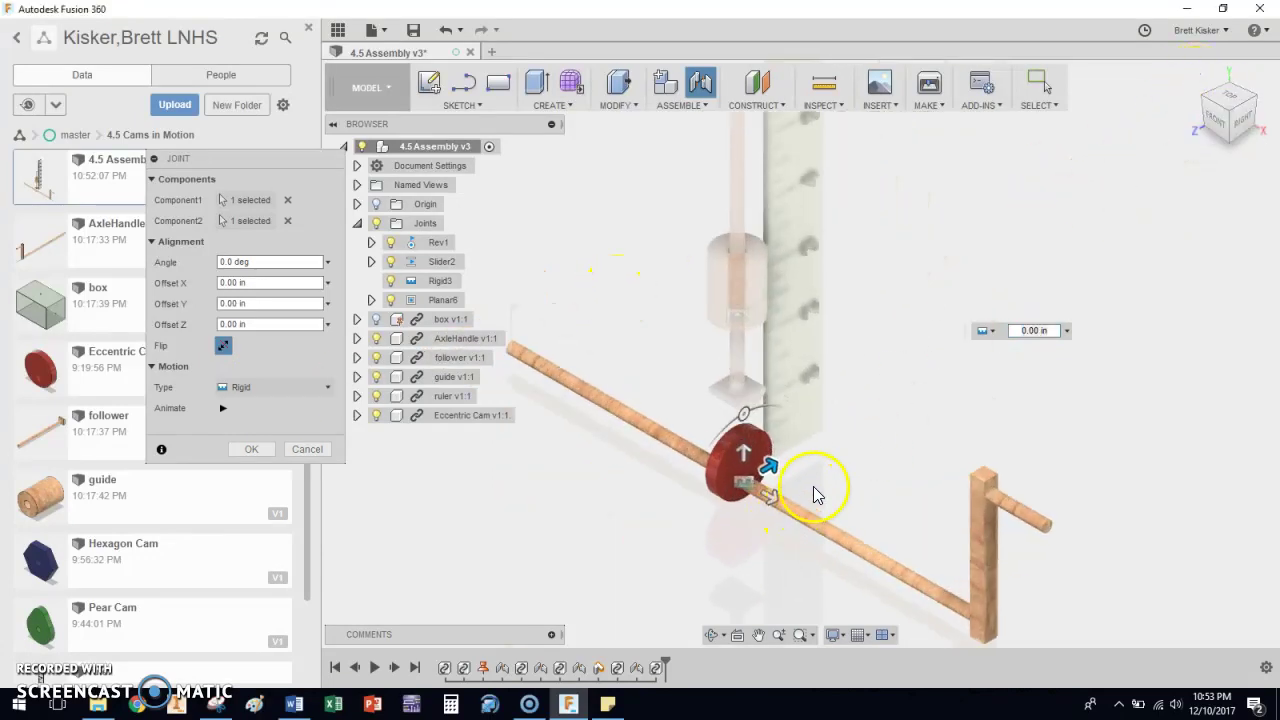
{"action": "left_click", "coordinate": [1220, 125]}
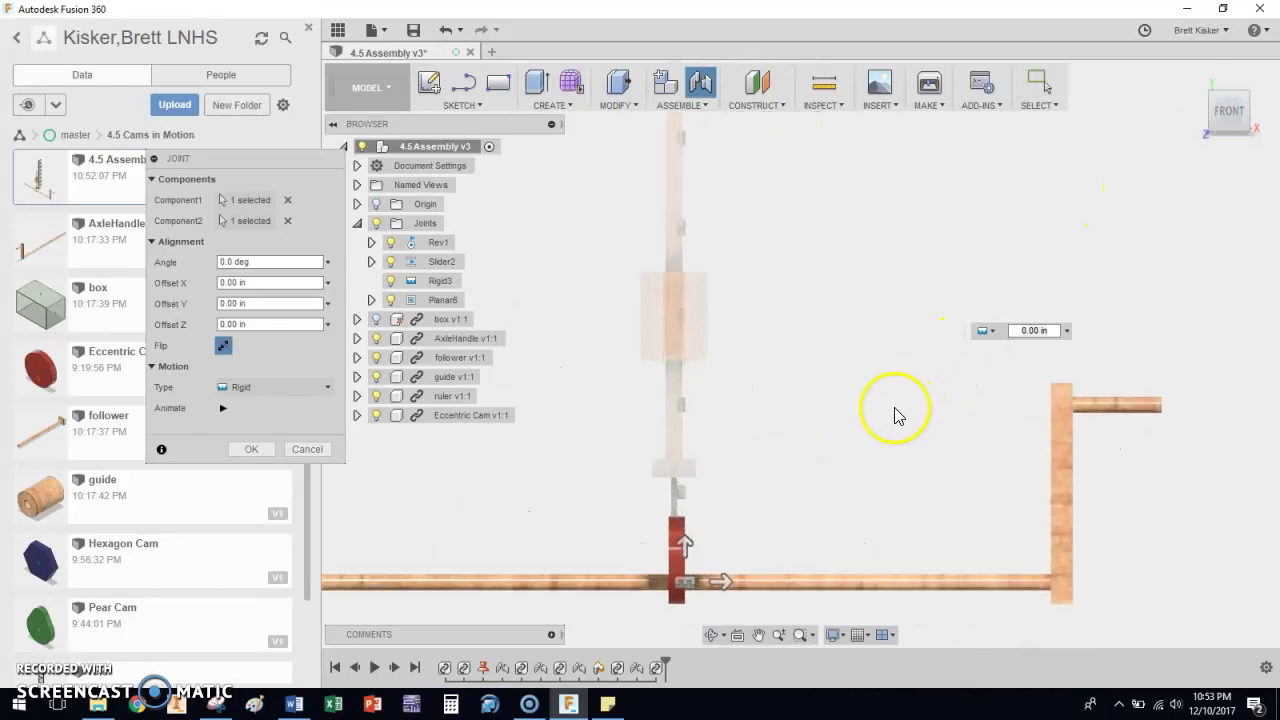
{"action": "scroll", "coordinate": [865, 440], "scroll_direction": "up", "scroll_amount": 4}
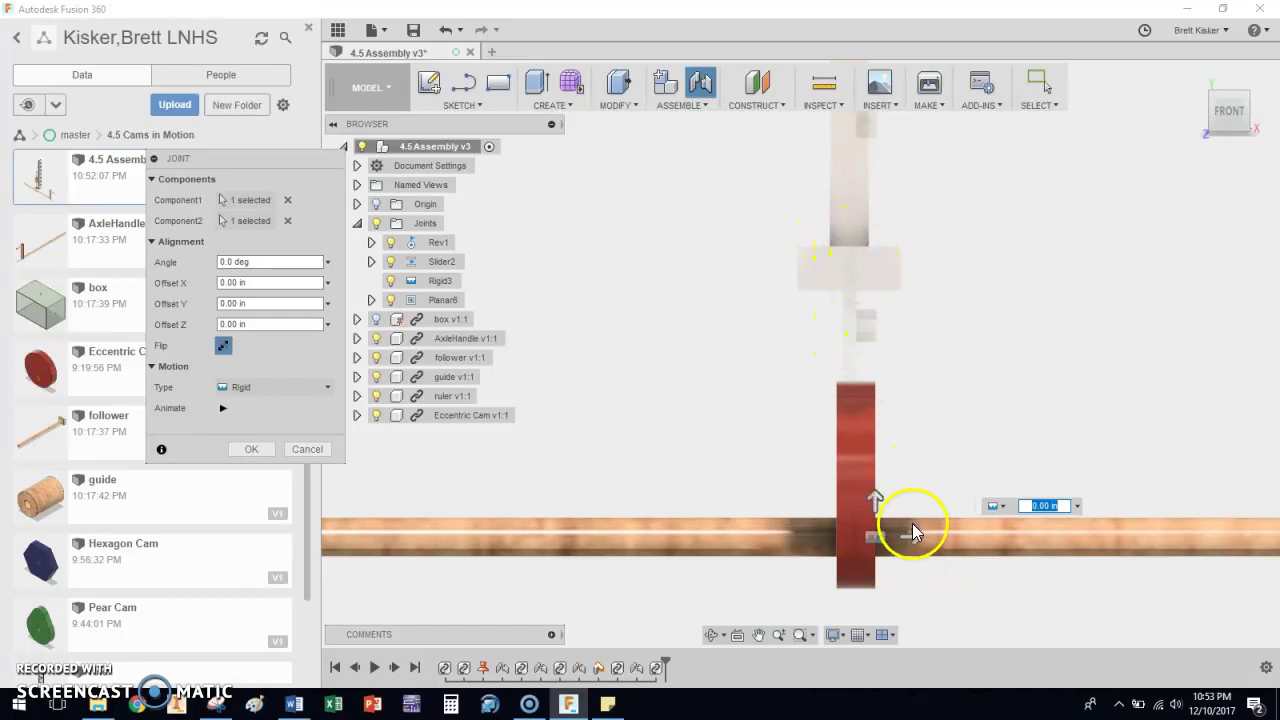
{"action": "left_click_drag", "start_coordinate": [910, 532], "coordinate": [903, 535]}
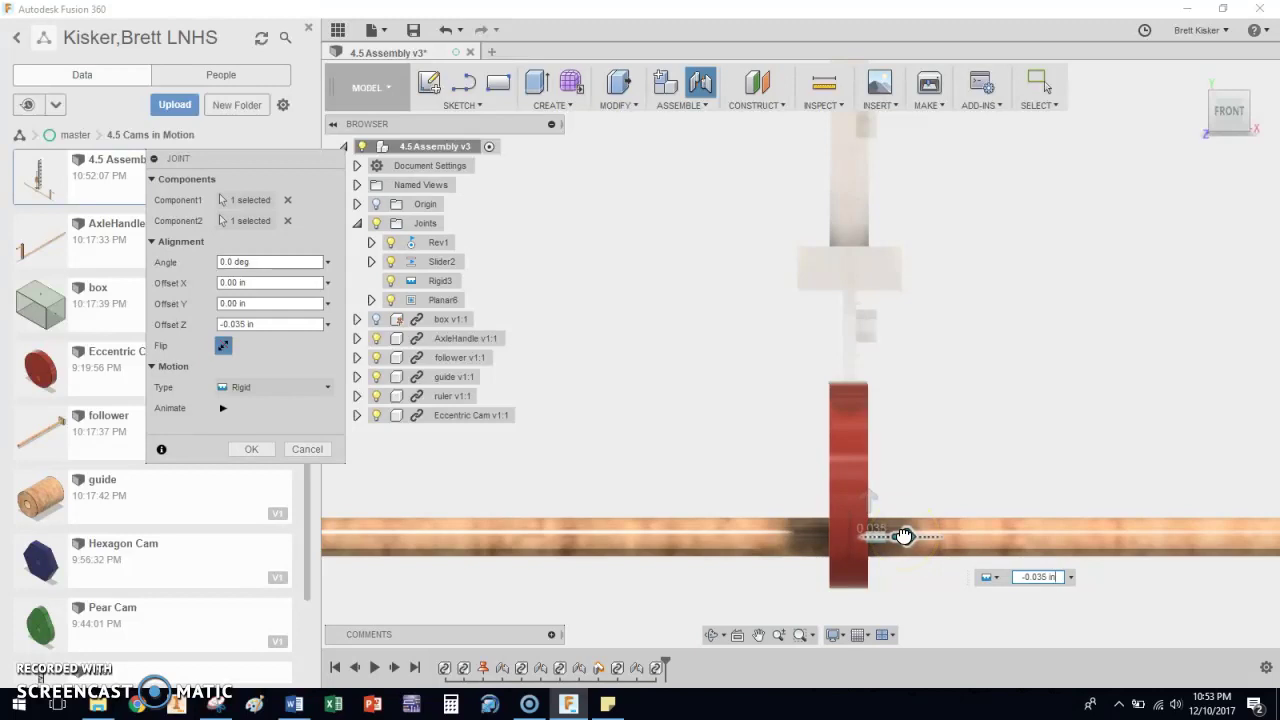
{"action": "left_click_drag", "start_coordinate": [904, 536], "coordinate": [904, 536]}
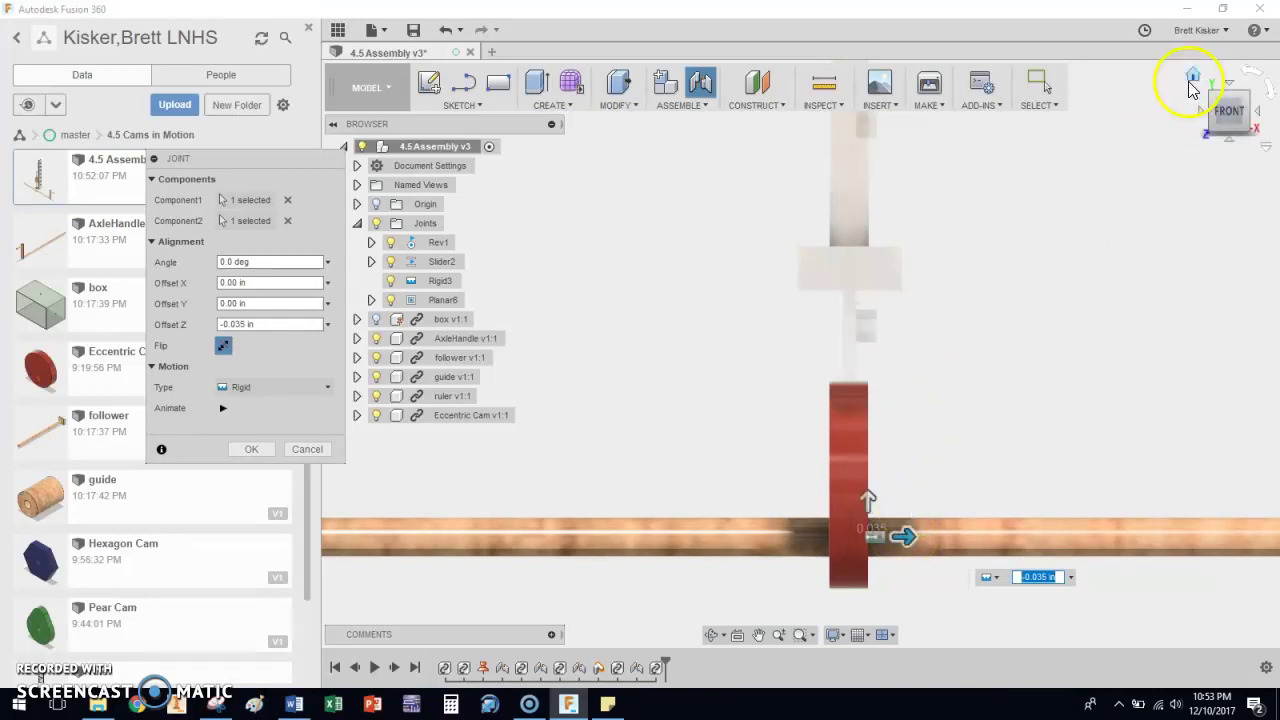
{"action": "left_click", "coordinate": [1195, 85]}
{"action": "scroll", "coordinate": [902, 546], "scroll_direction": "up", "scroll_amount": 4}
{"action": "middle_click_drag", "start_coordinate": [862, 448], "coordinate": [887, 242]}
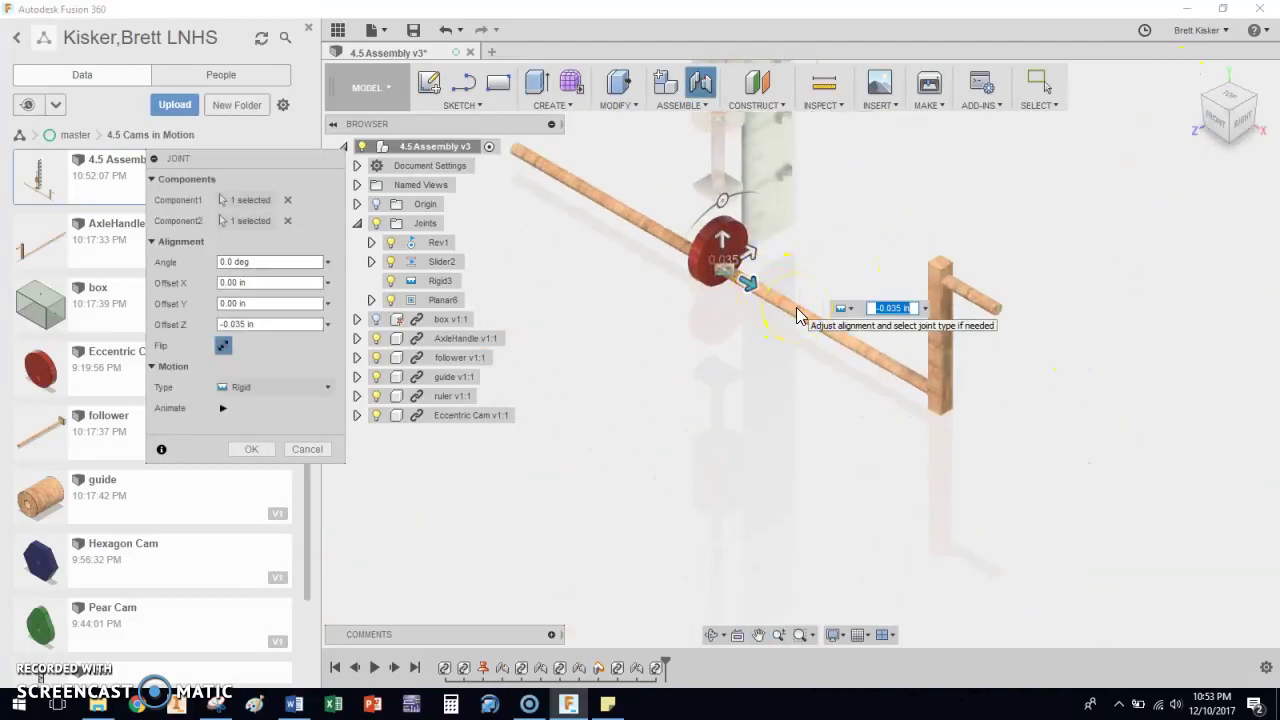
{"action": "left_click", "coordinate": [571, 378]}
{"action": "key", "text": "Return"}
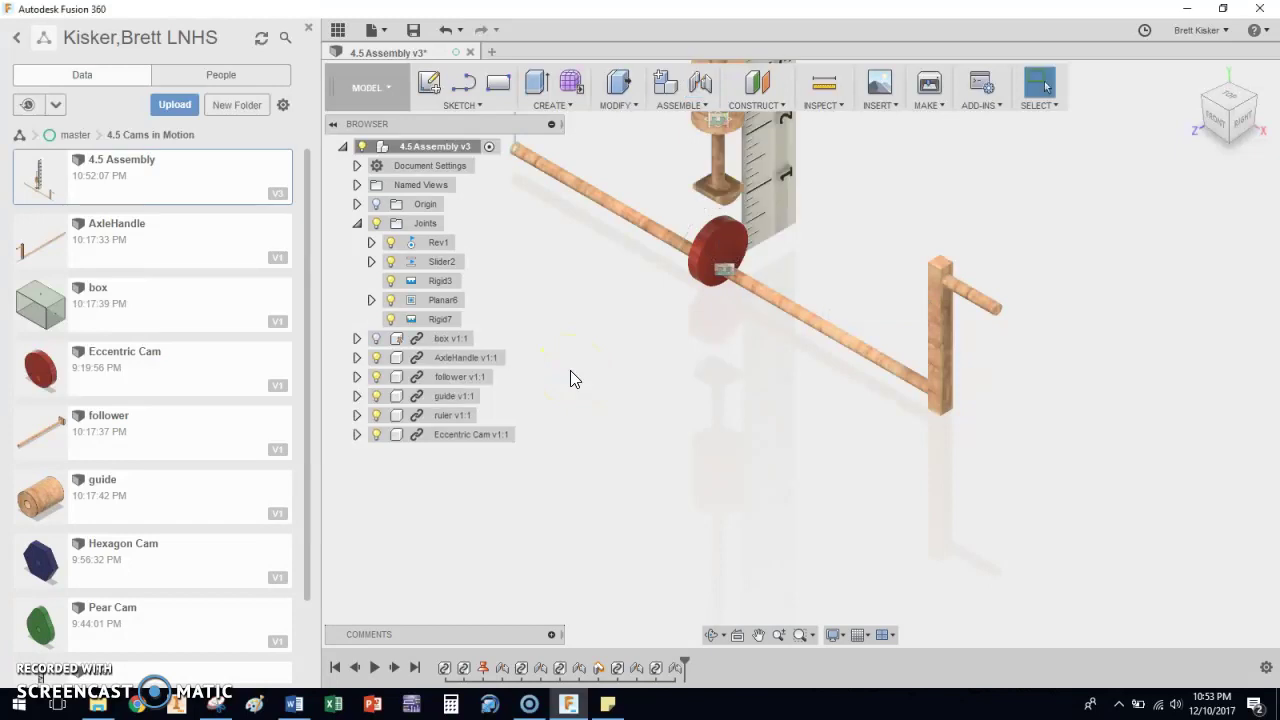
Turn the handle and cam together to test the joint, bring the handle upright, and lower the follower onto the cam
{"action": "left_click_drag", "start_coordinate": [942, 296], "coordinate": [909, 351]}
{"action": "middle_click_drag", "start_coordinate": [909, 351], "coordinate": [814, 386]}
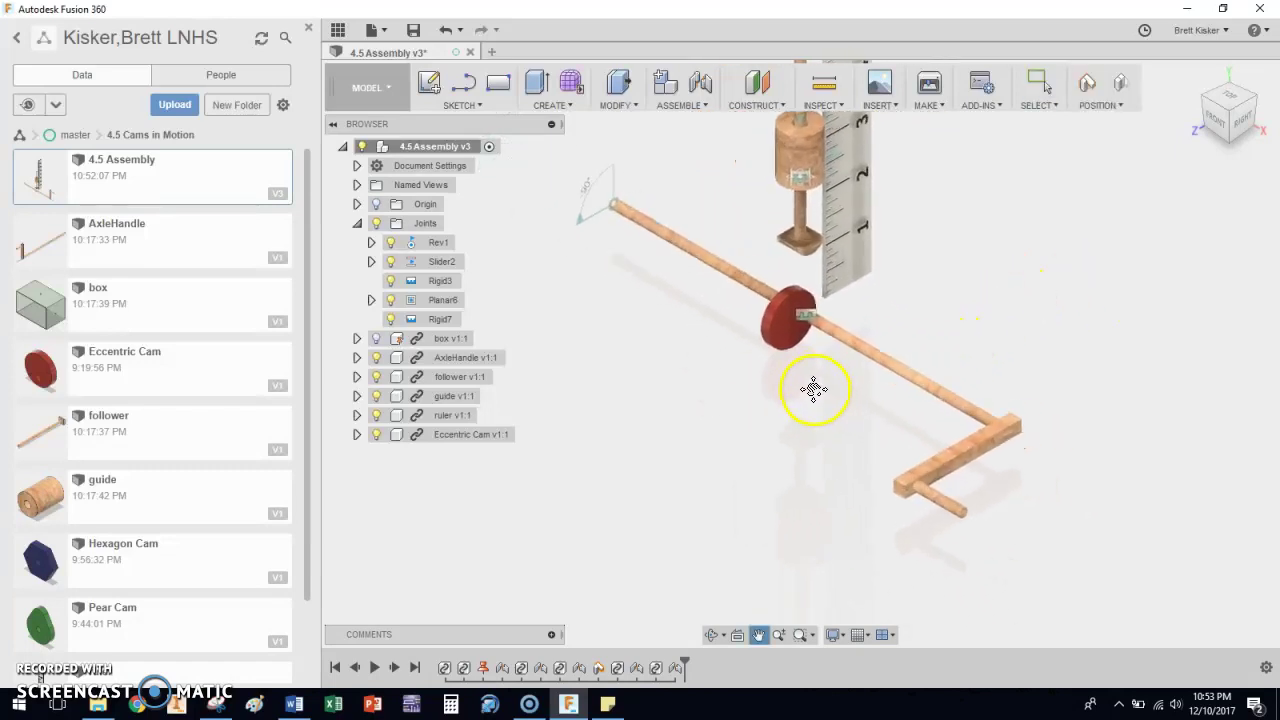
{"action": "left_click_drag", "start_coordinate": [779, 306], "coordinate": [799, 265]}
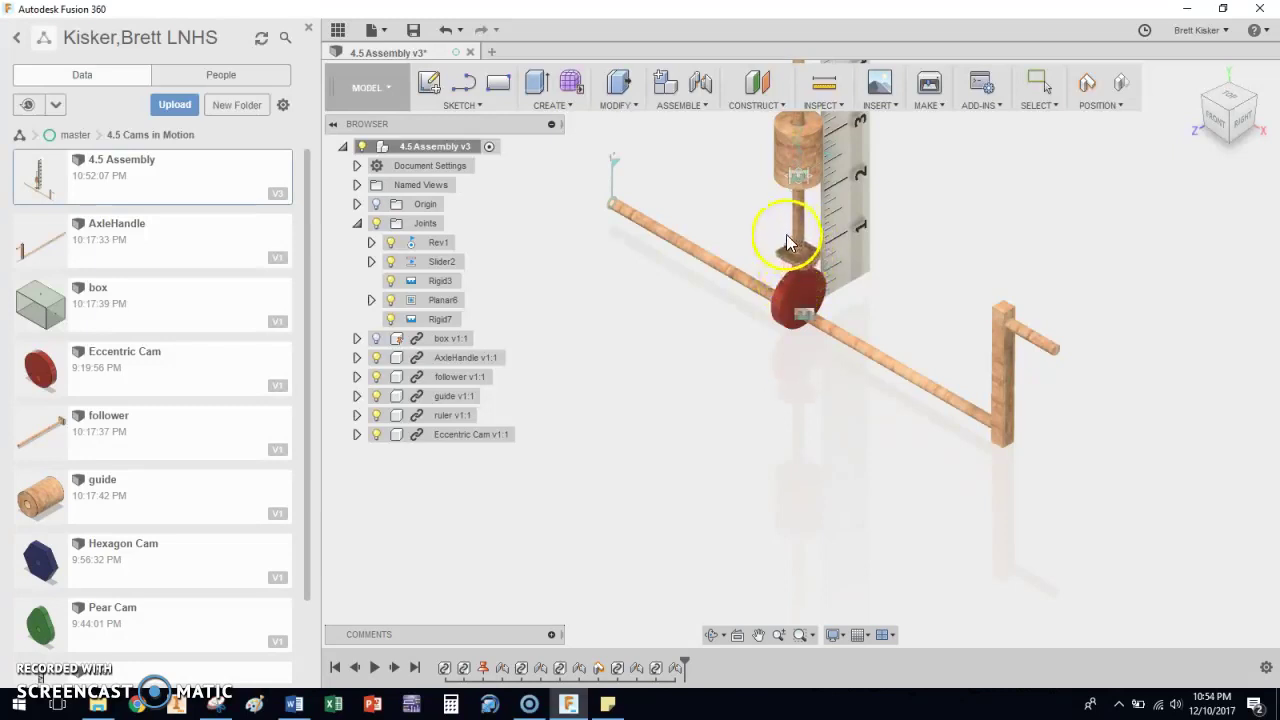
{"action": "left_click_drag", "start_coordinate": [787, 235], "coordinate": [790, 242]}
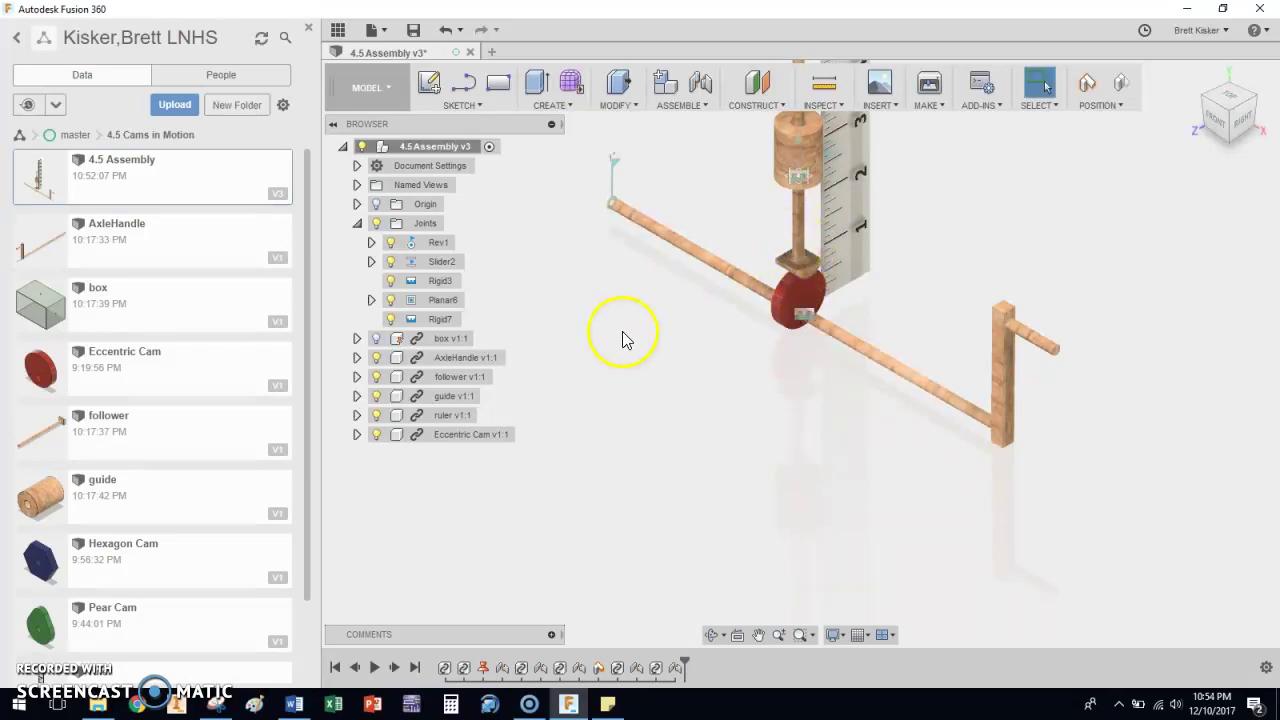
Save the assembly with the Eccentric Cam in place as a new version
{"action": "left_click", "coordinate": [413, 29]}
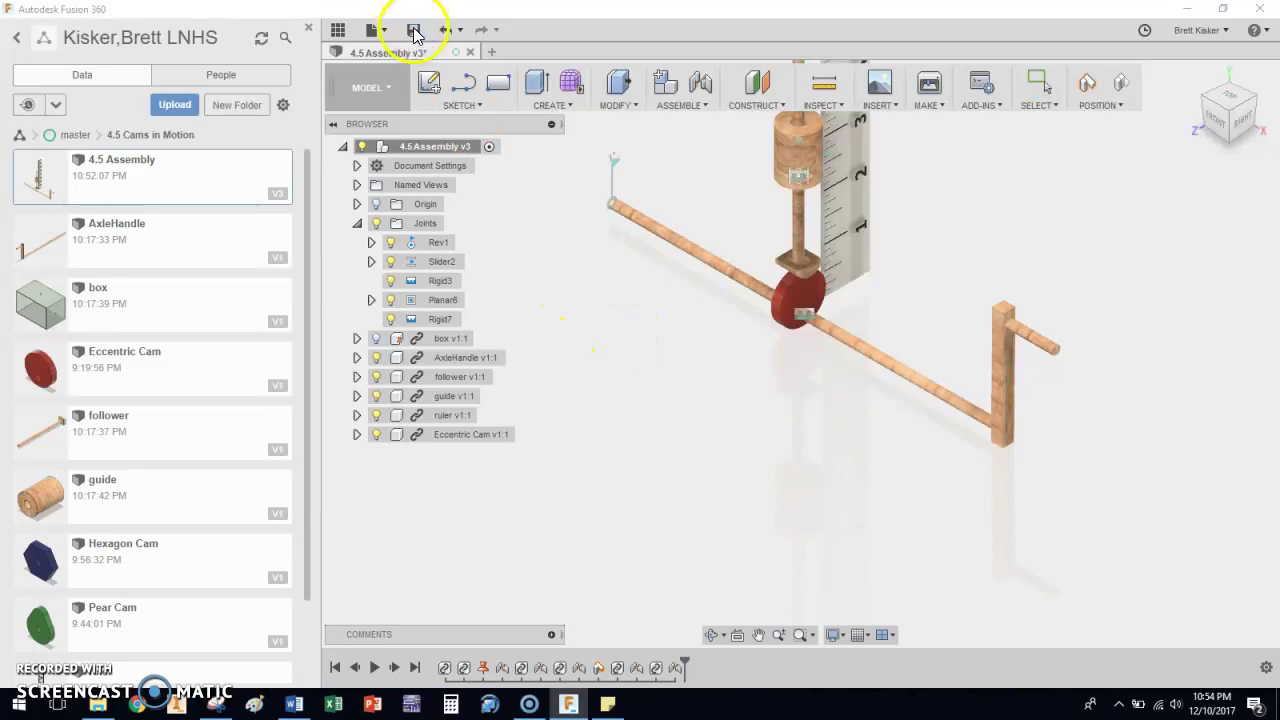
{"action": "left_click", "coordinate": [614, 342]}
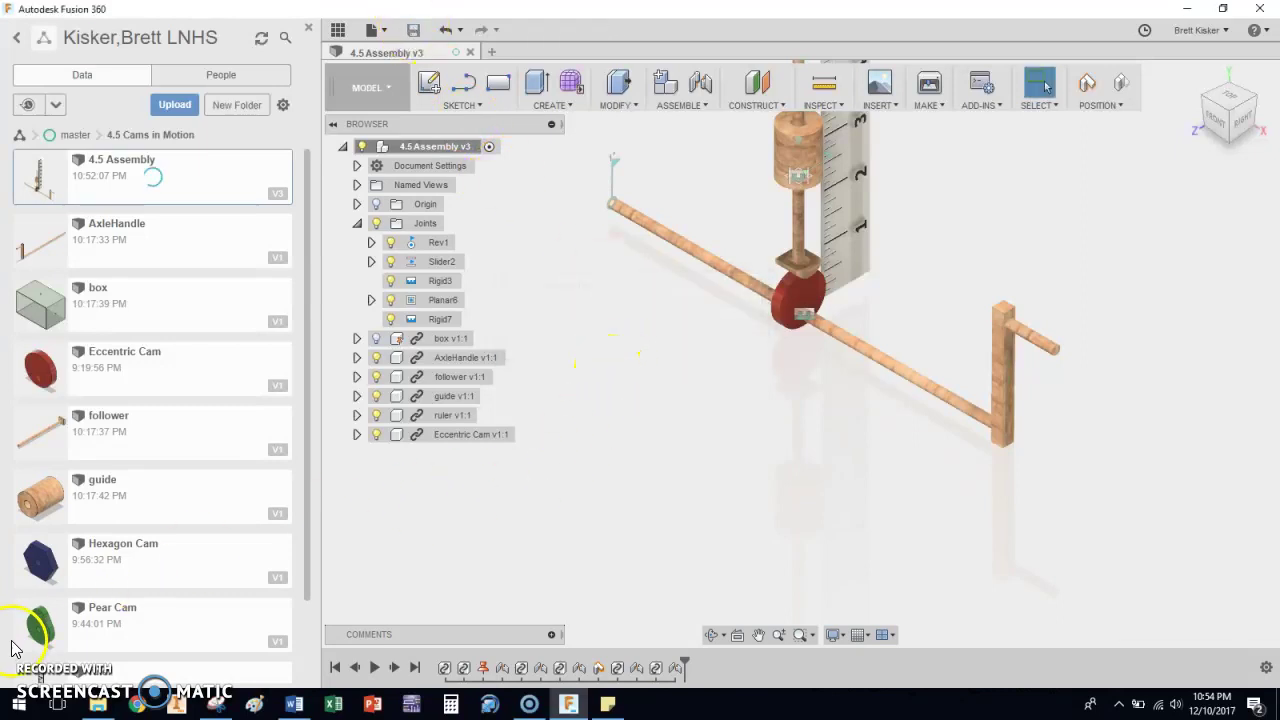